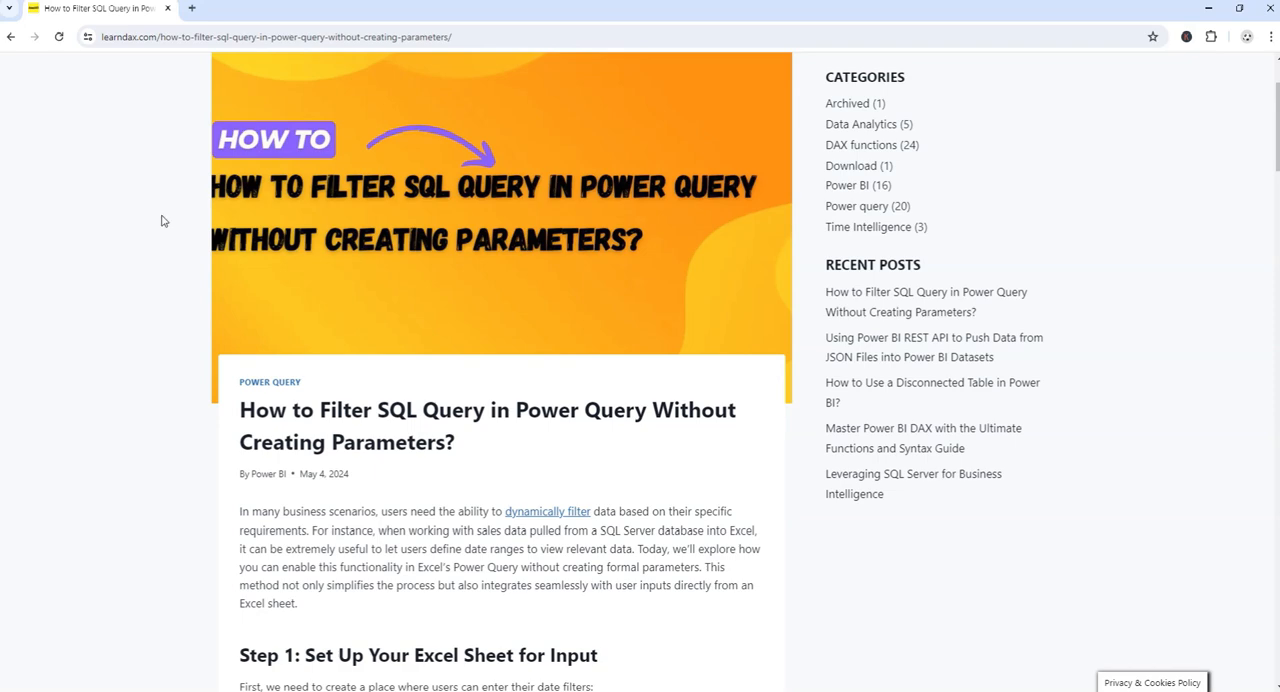
- Read the article's setup steps for filtering a SQL query in Power Query without creating parameters
scroll(314, 487, "down", 1)
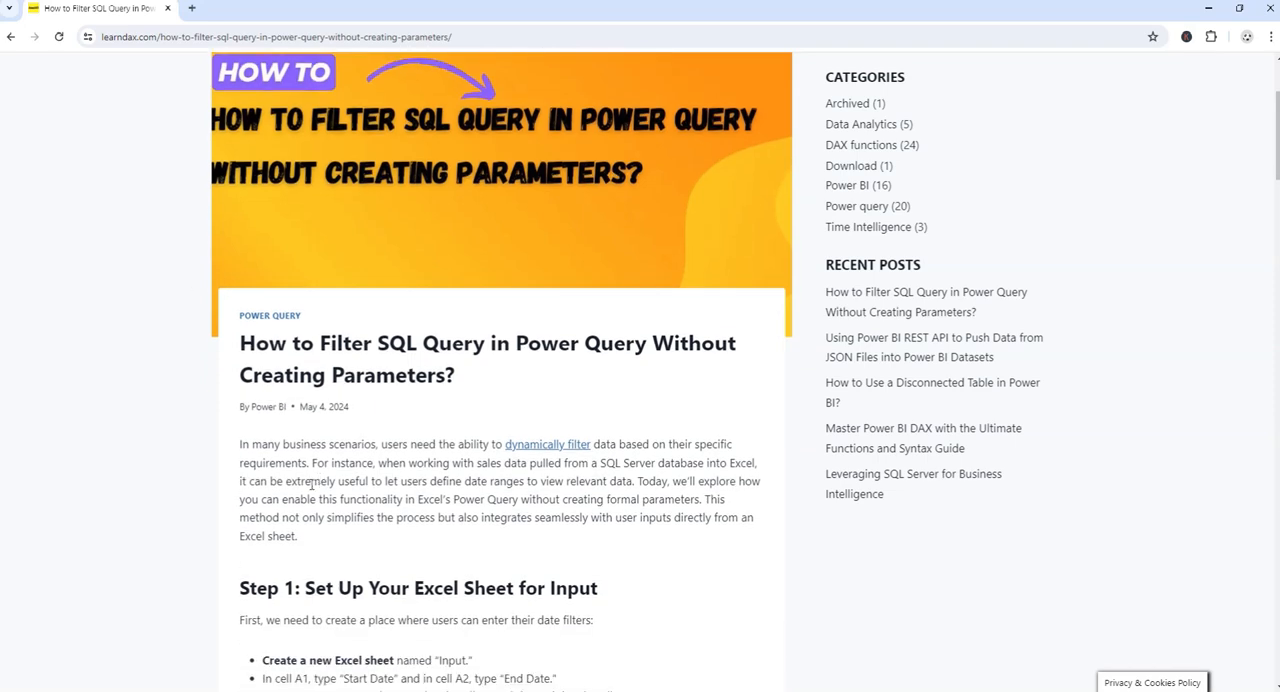
scroll(320, 480, "down", 2)
scroll(300, 480, "down", 7)
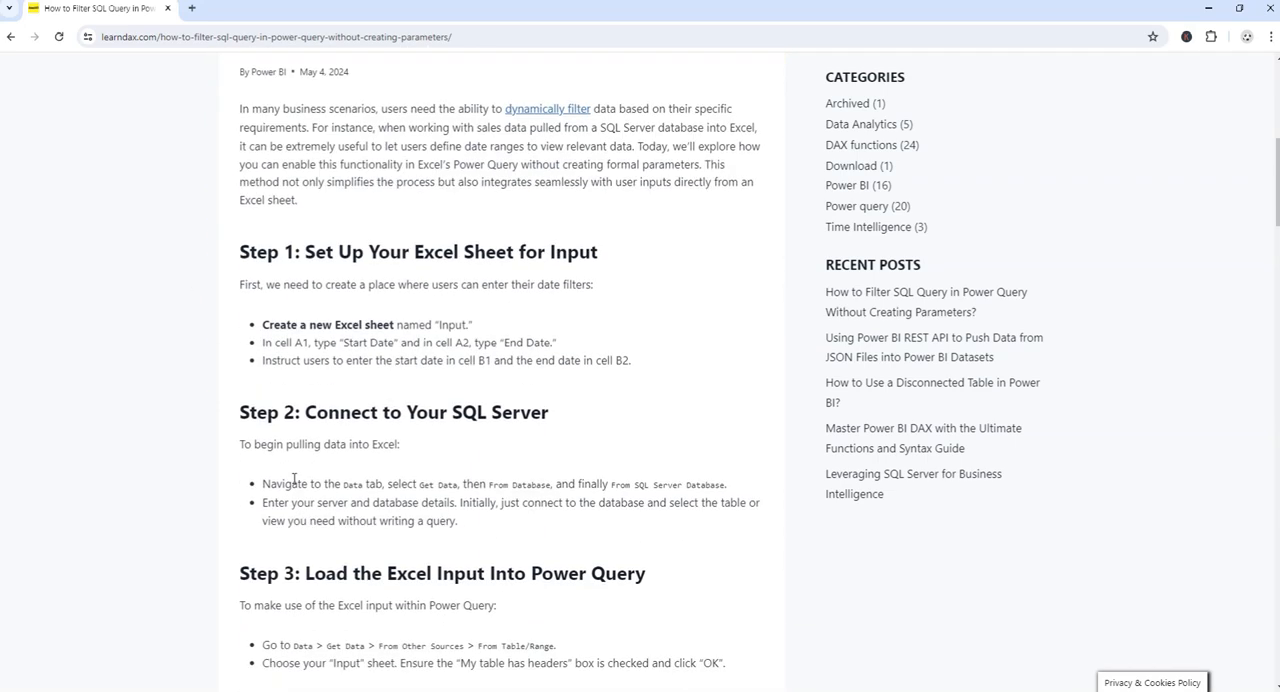
scroll(300, 485, "down", 4)
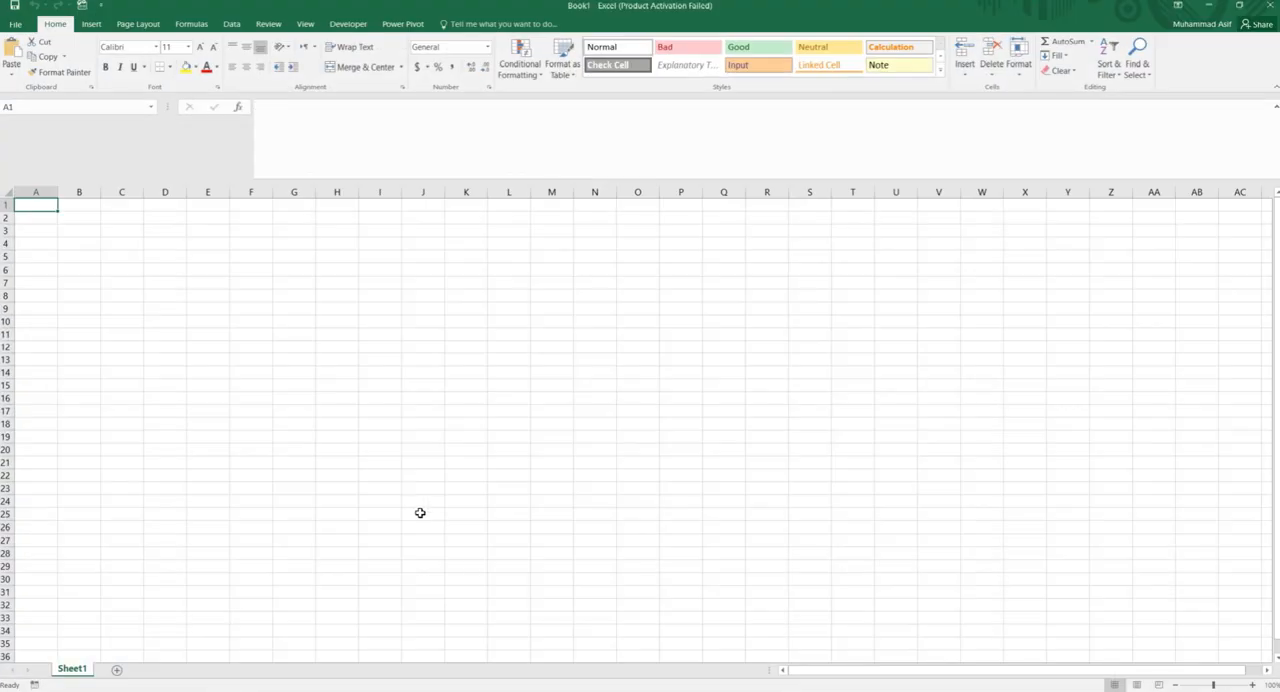
- In Excel, start a new SQL Server database query with server LAPTOP-A2A3B29R\MSSQLSERVER2012 and database AdventureWorksDW2012
left_click(234, 24)
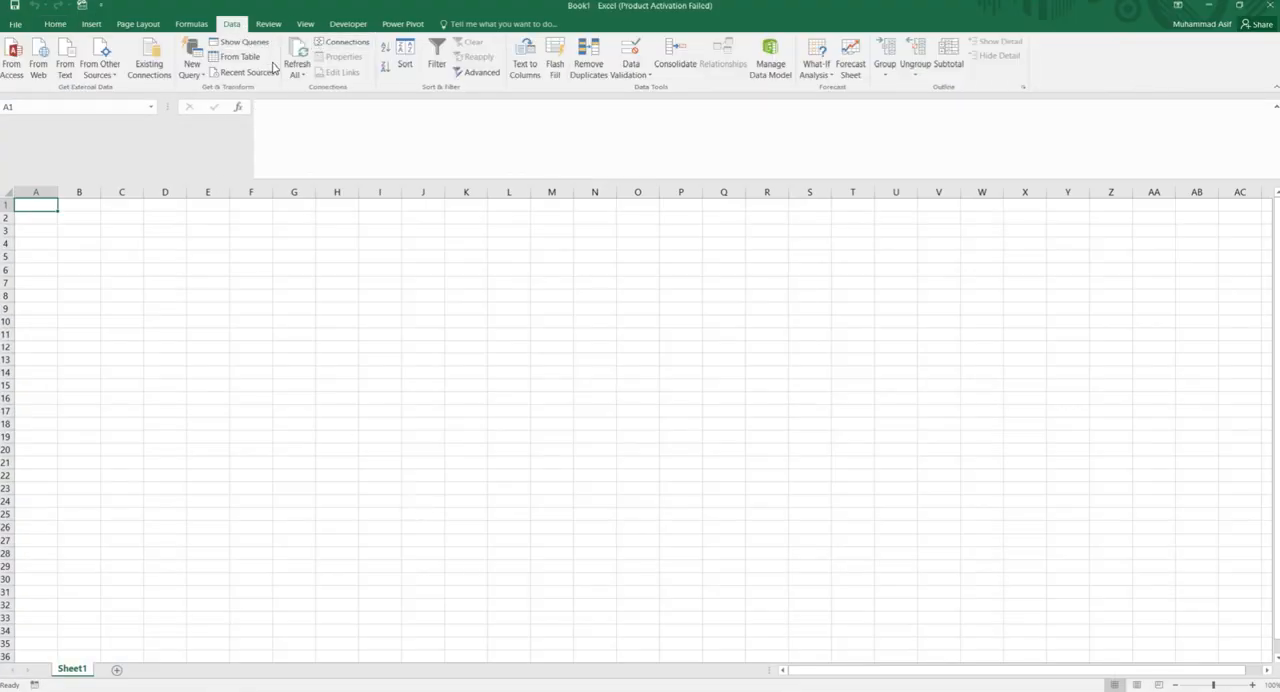
left_click(192, 78)
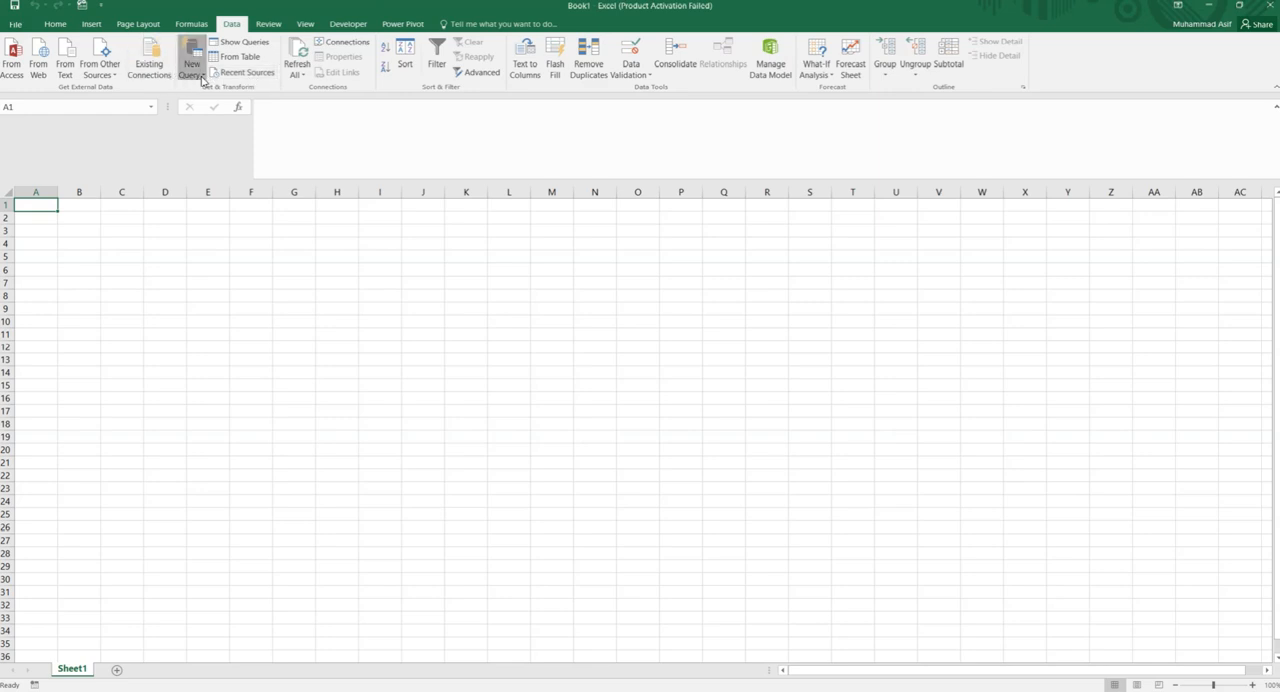
mouse_move(257, 122)
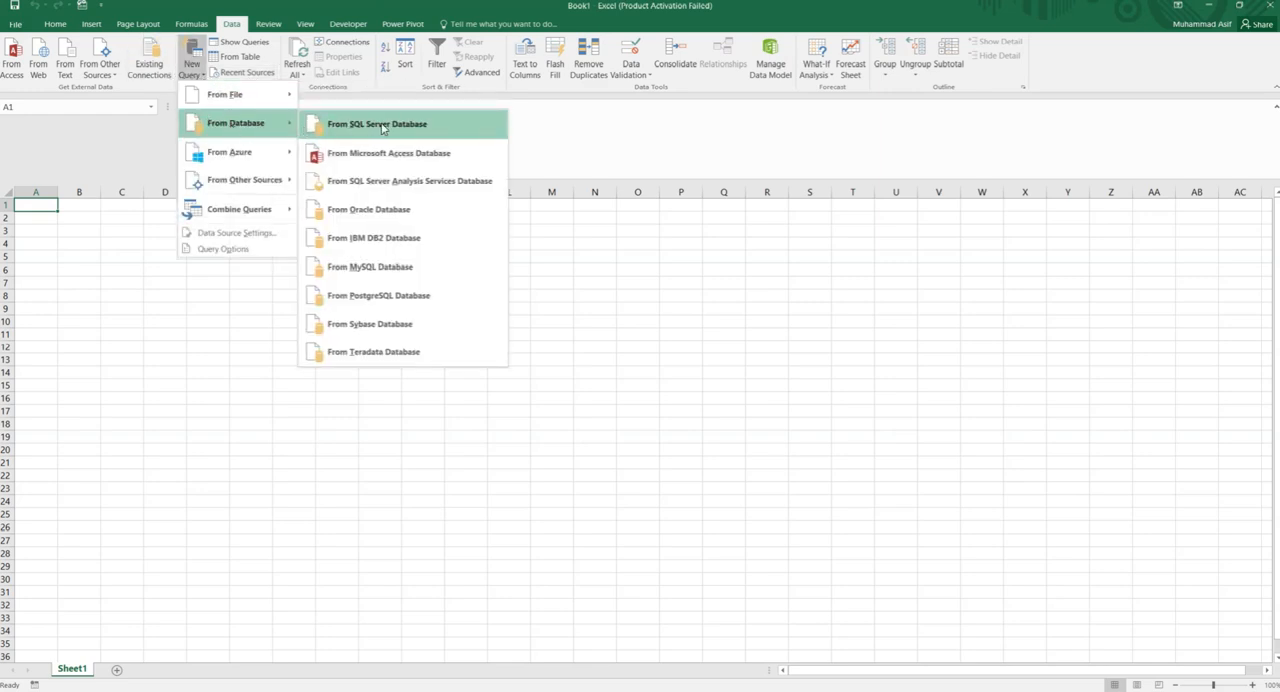
left_click(345, 125)
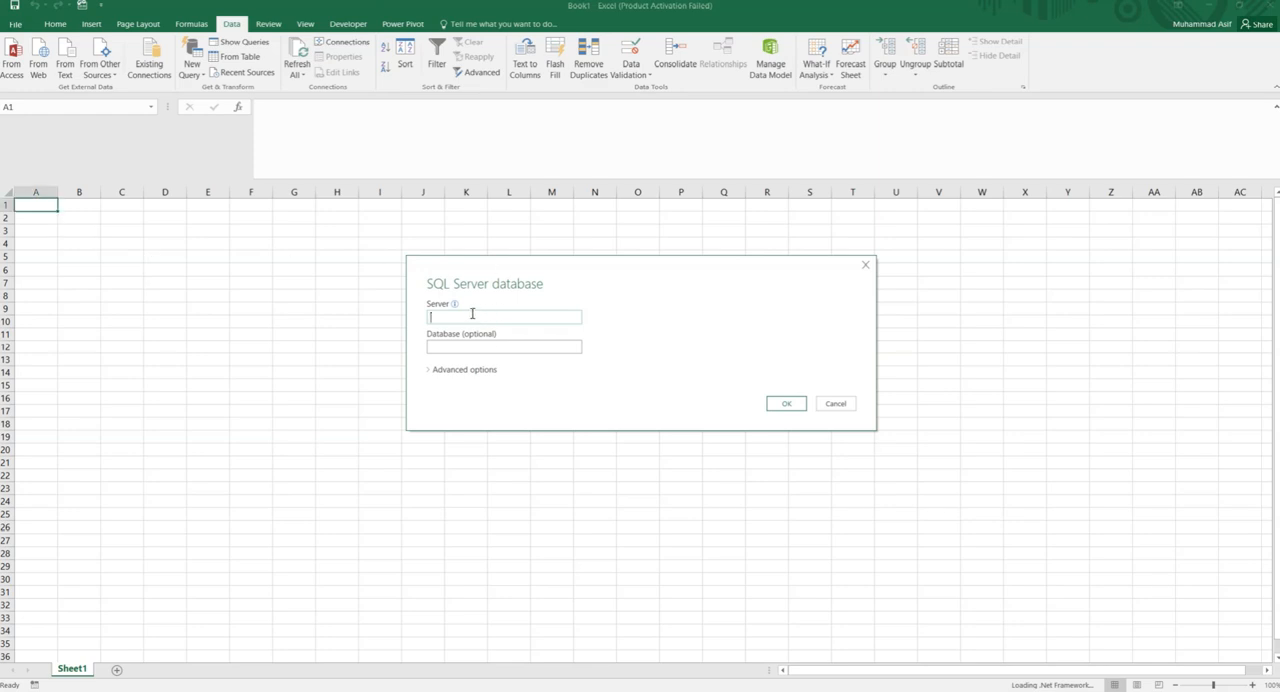
type("LAPTOP-A2A3B29R\\MSSQLSERVER2012")
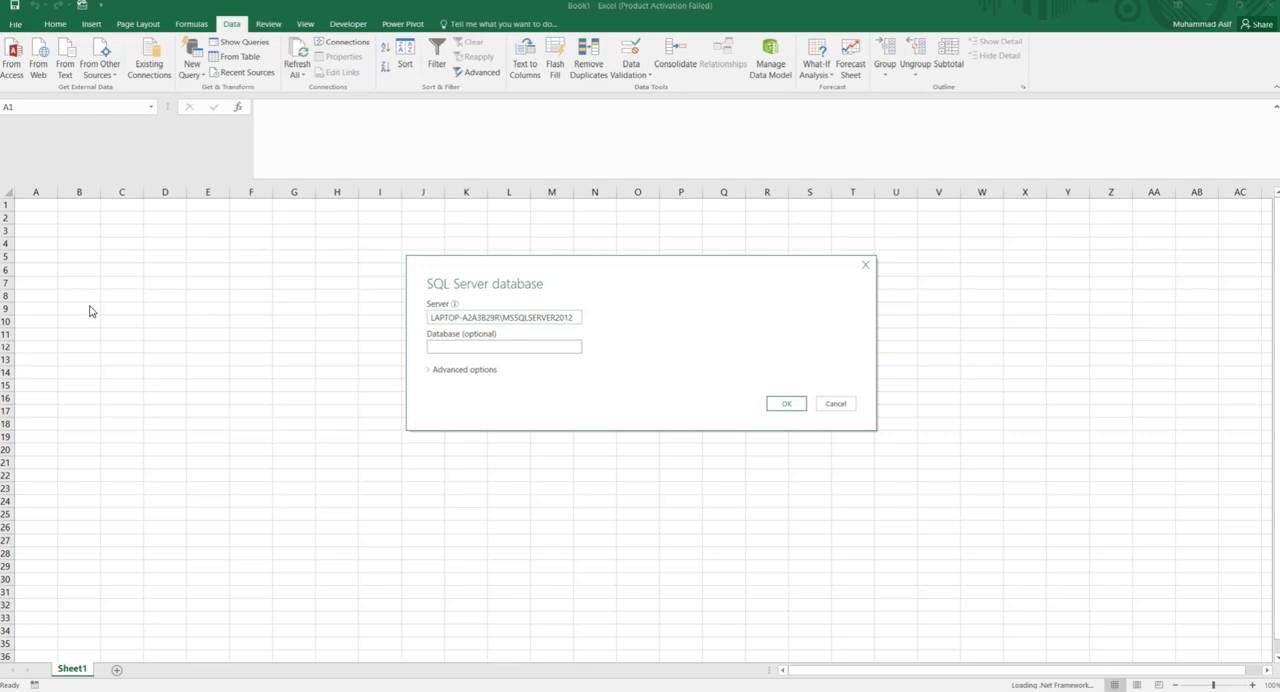
left_click(541, 345)
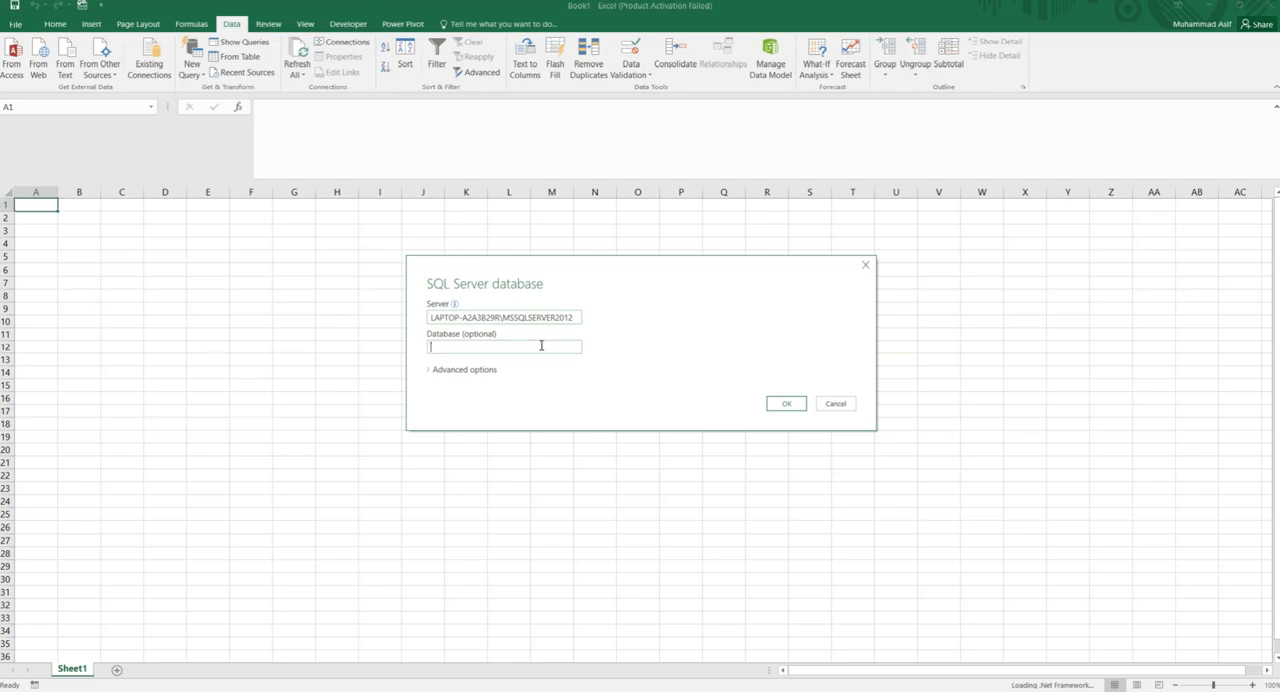
type("AdventureWorksDW2012")
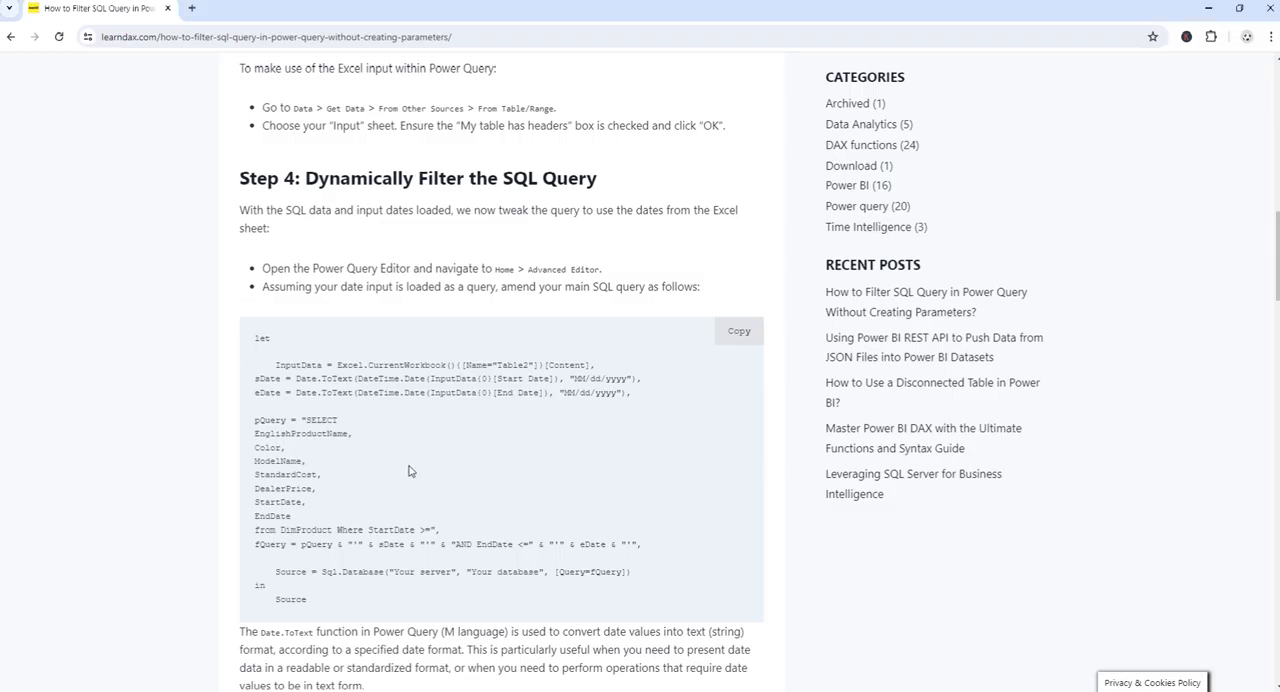
- Copy the SELECT query on DimProduct, without its Where clause, from the article's Step 4 code into the connection's SQL statement
scroll(375, 473, "down", 1)
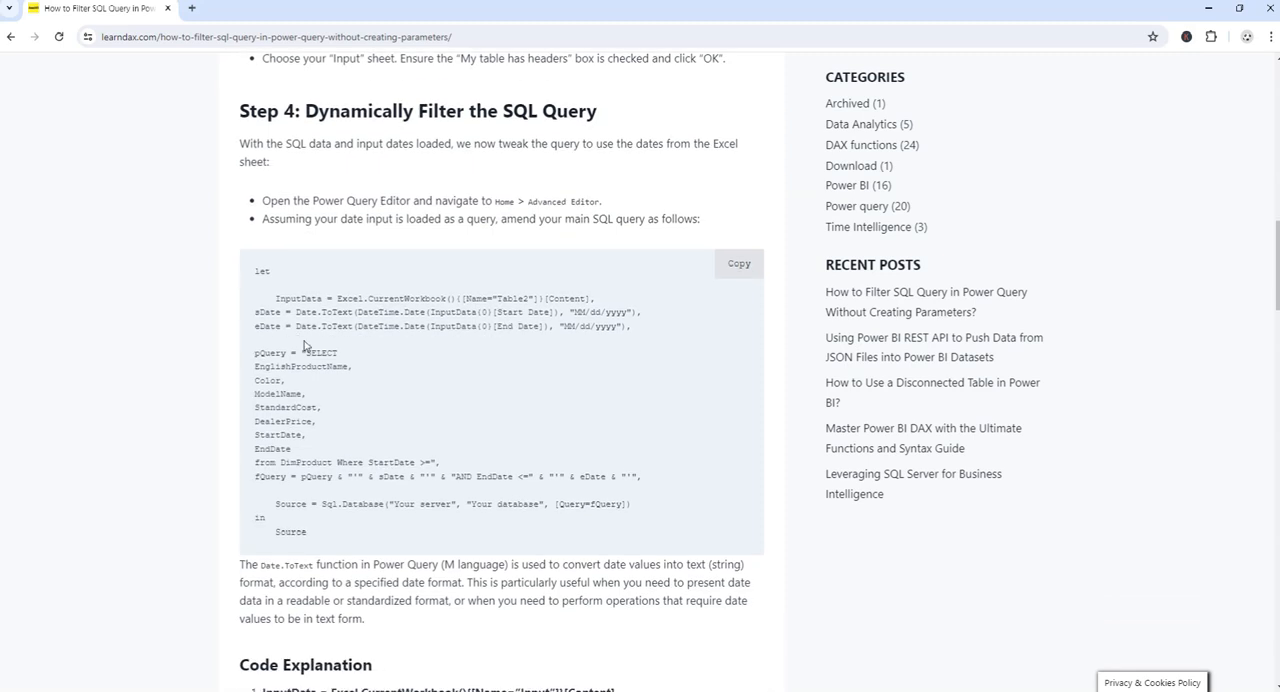
left_click_drag(307, 353, 333, 463)
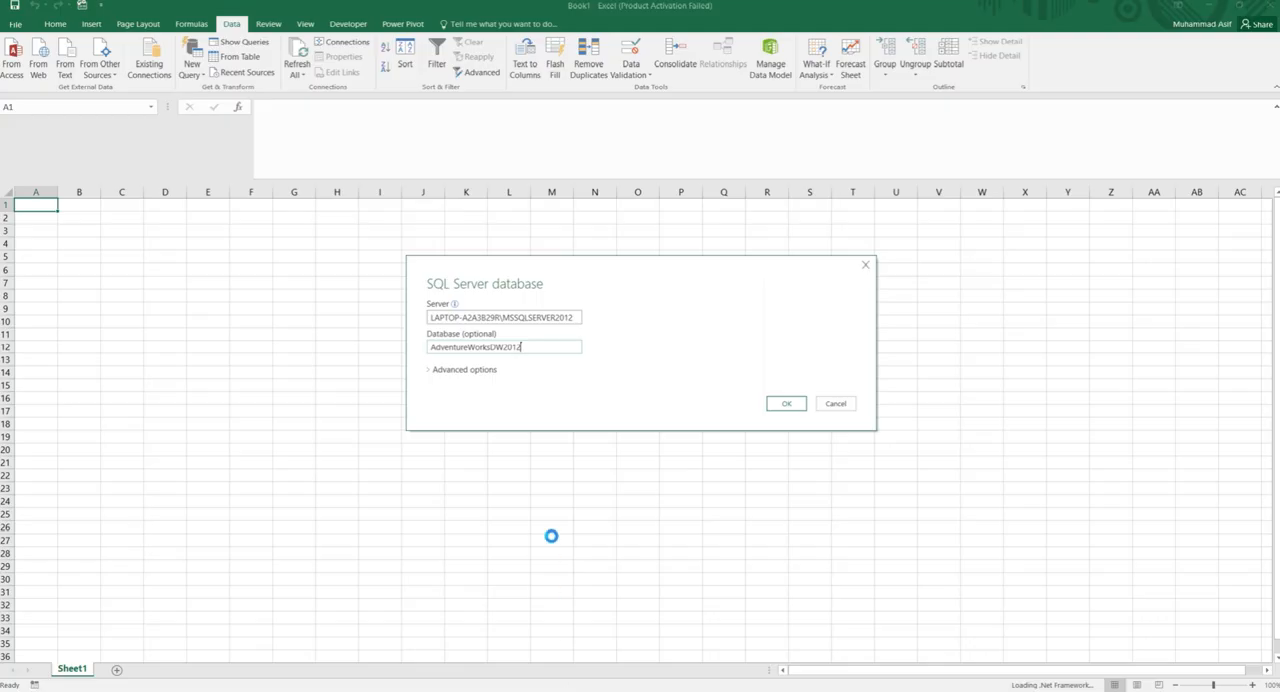
left_click(458, 370)
left_click(477, 450)
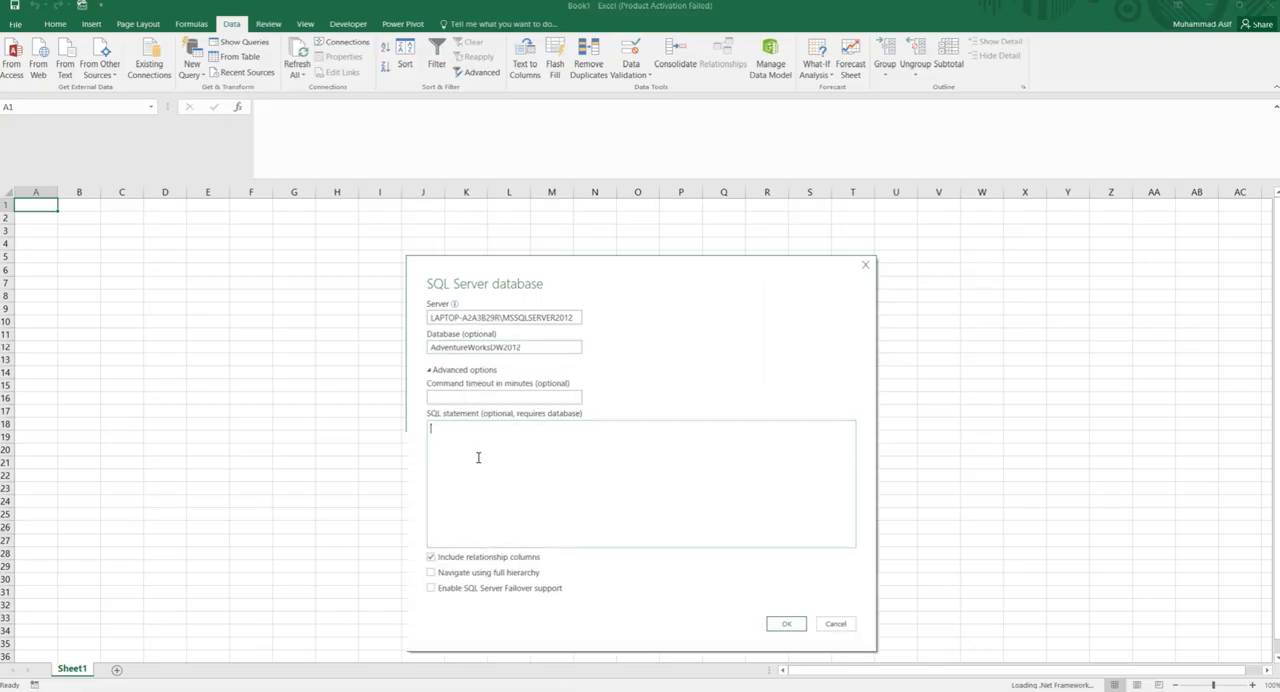
key("ctrl+v")
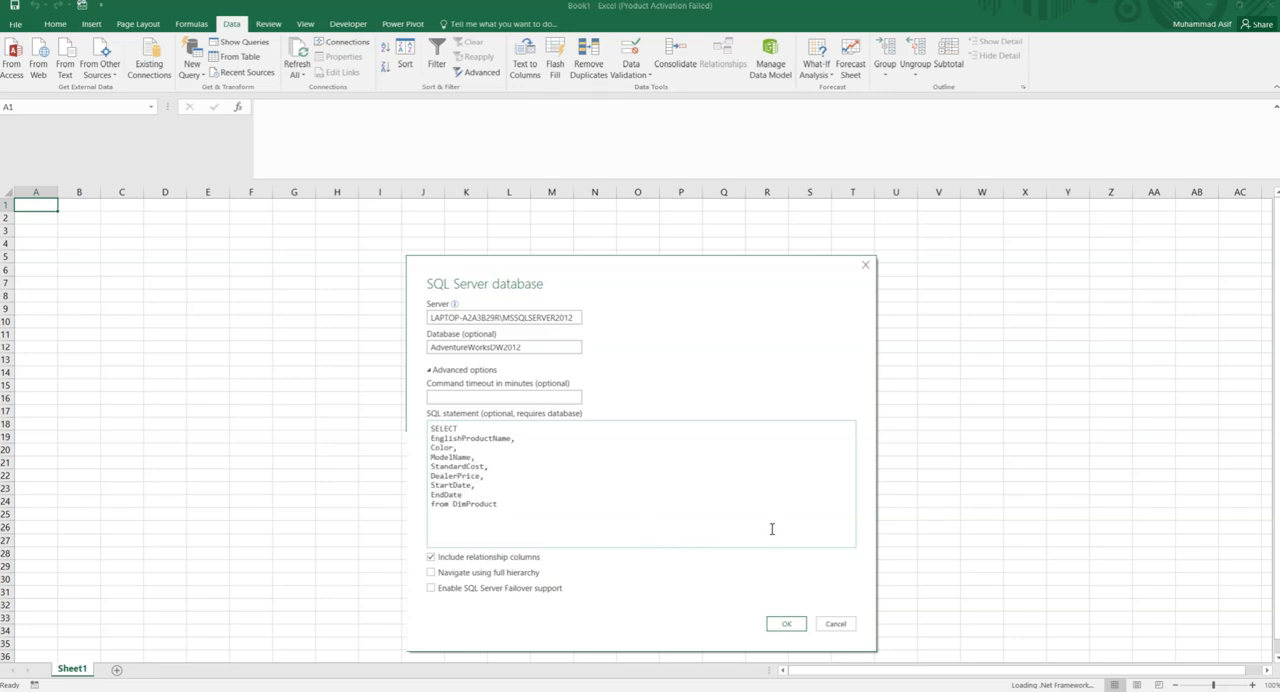
- Run the SQL statement and load the product data into a new worksheet
left_click(768, 623)
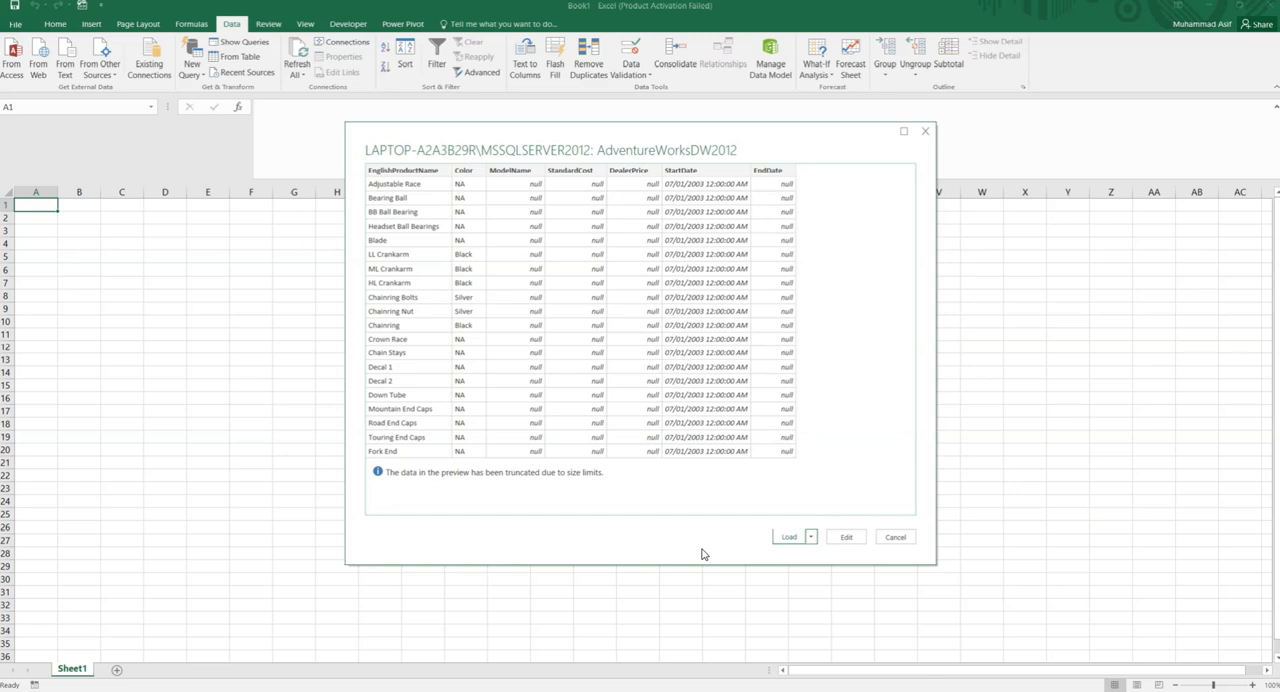
left_click(789, 537)
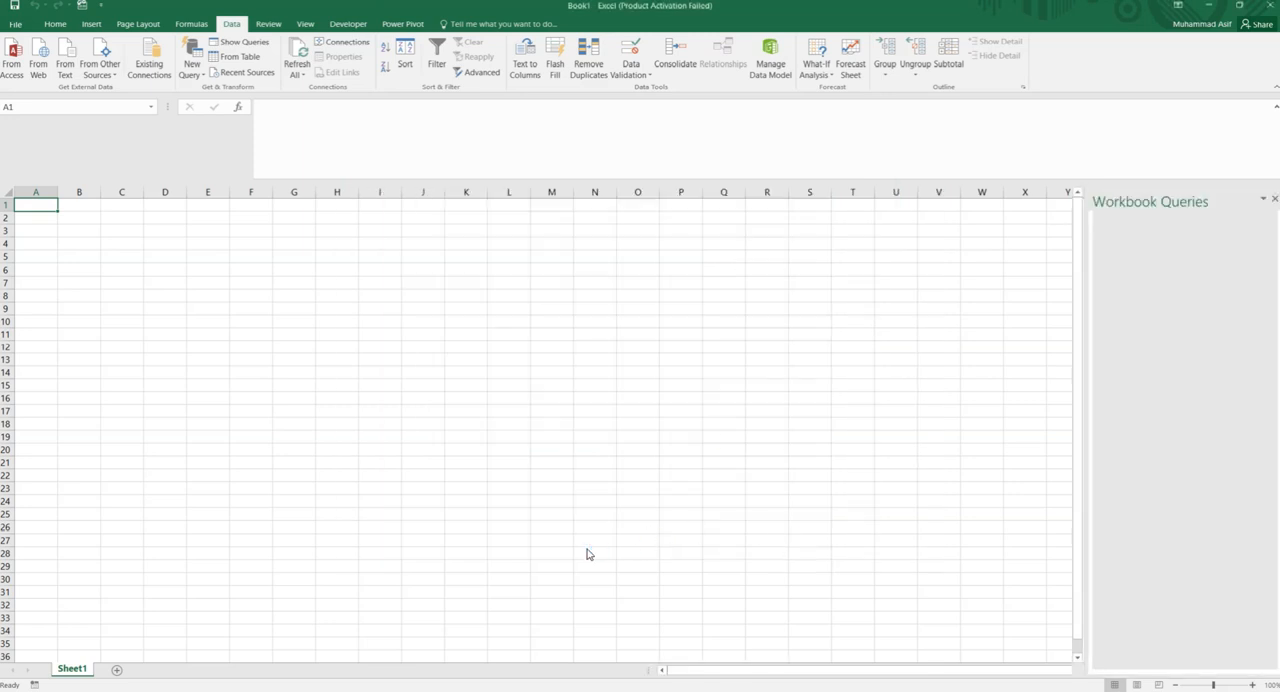
left_click(324, 424)
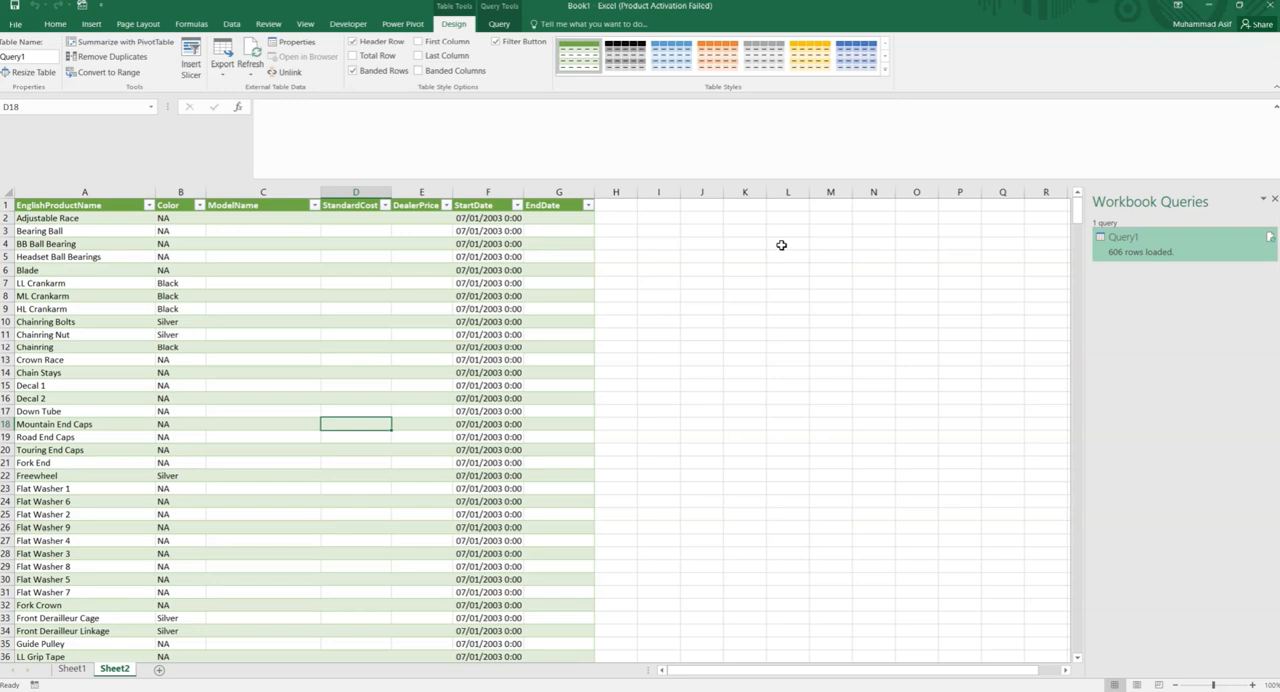
- Enter the headers Start Date in cell L4 and End Date in cell M4 beside the product table
left_click(781, 245)
type("S")
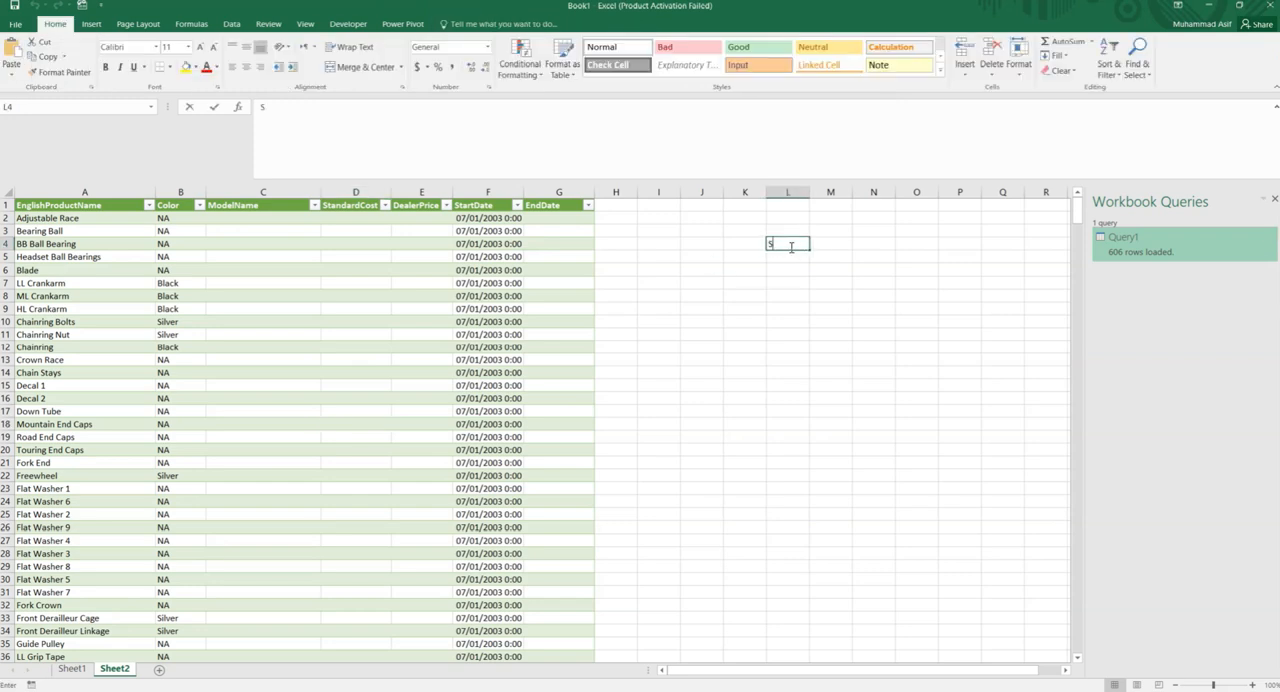
type("tart Date")
key("Tab")
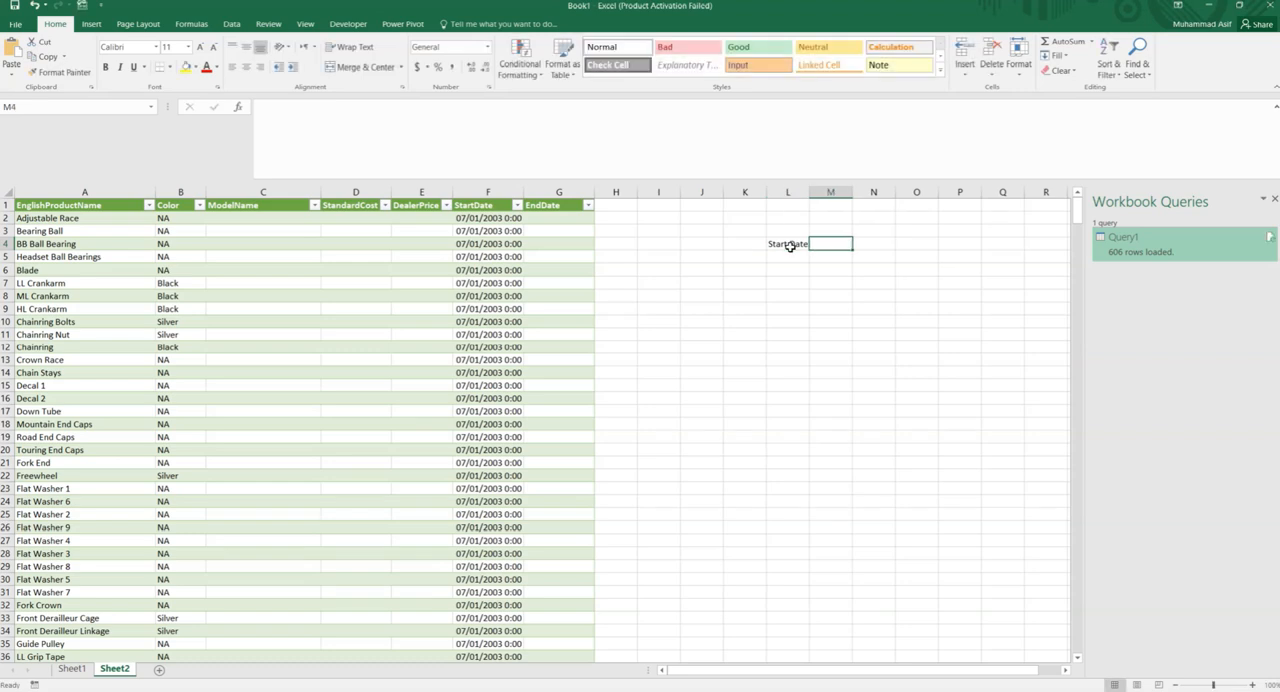
type("End Date")
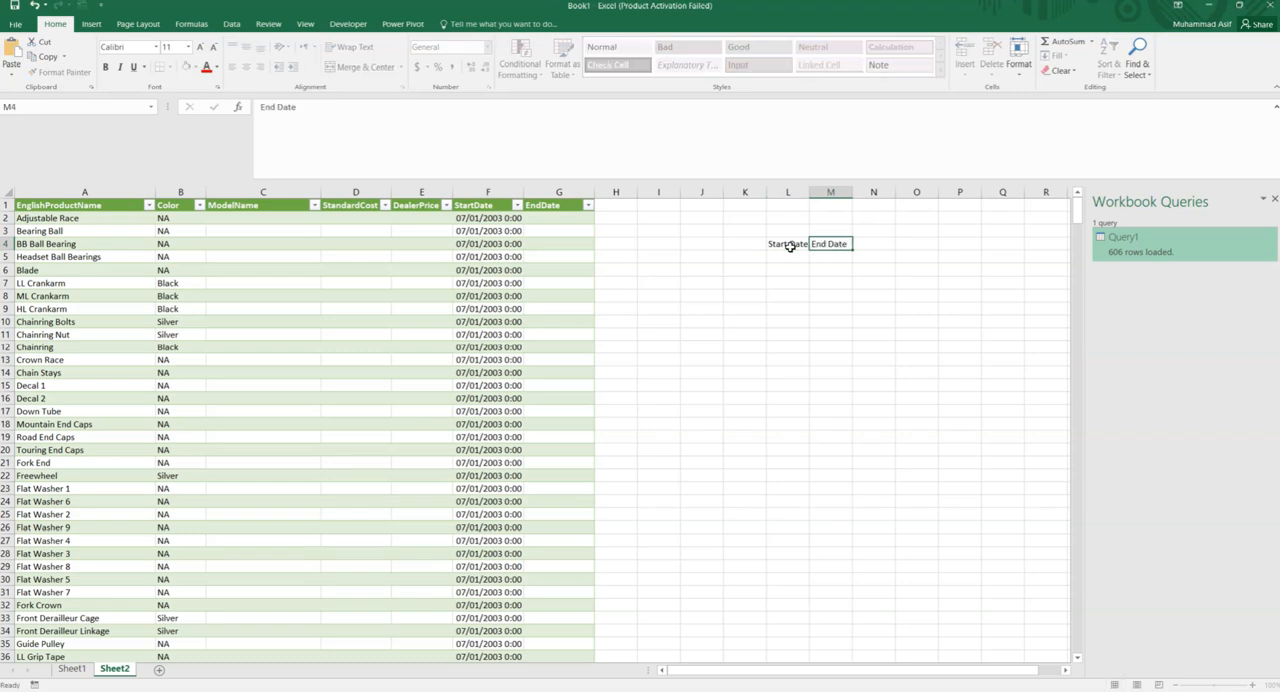
key("Return")
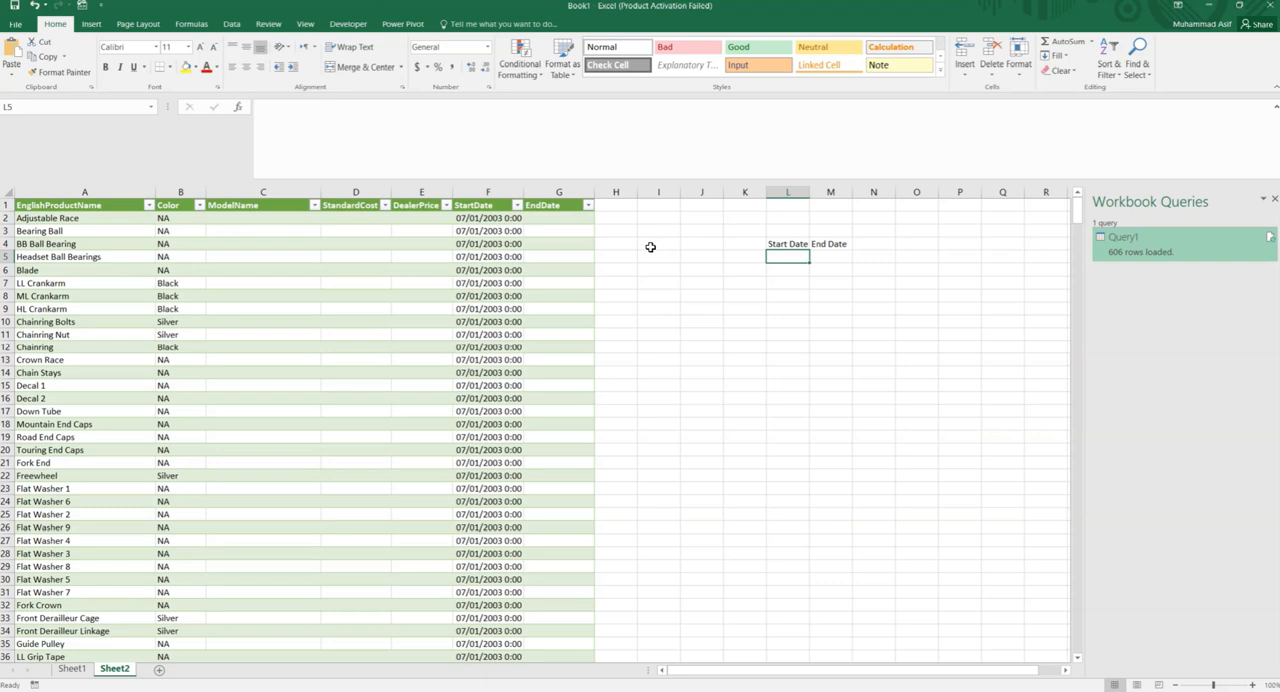
- Enter 07/01/2003 under Start Date in L5 and 01/01/2006 under End Date in M5
type("07/01")
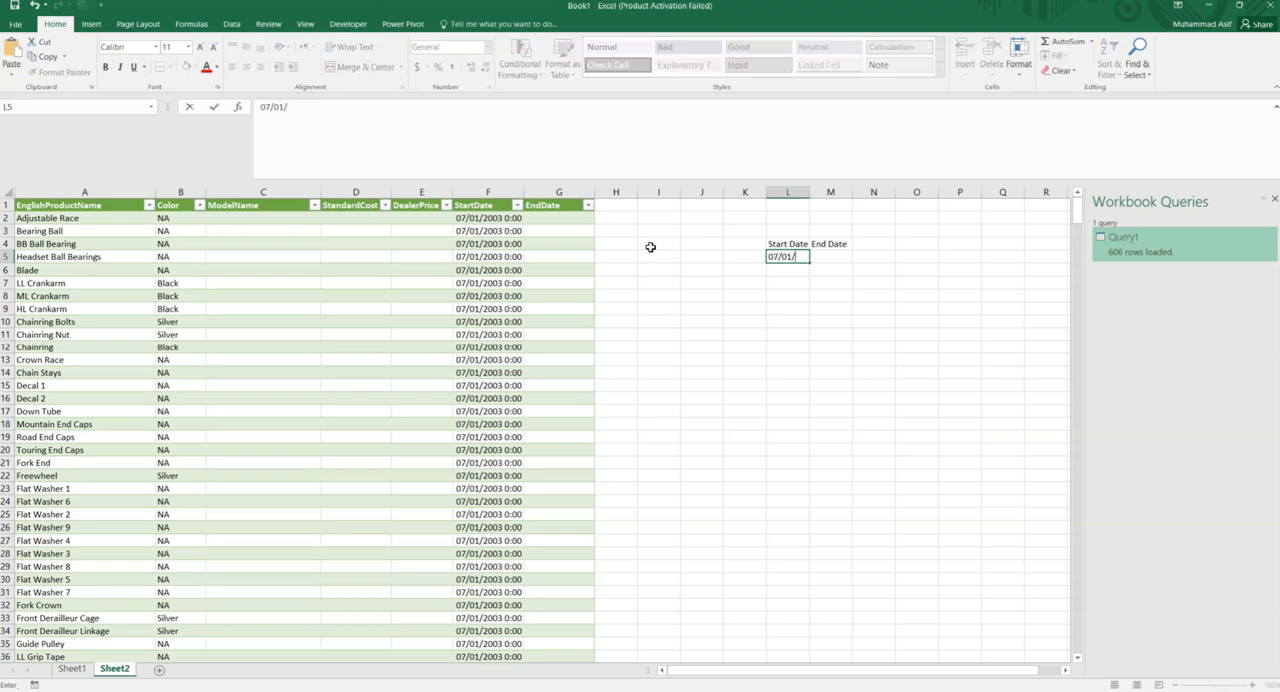
type("/2003")
key("Tab")
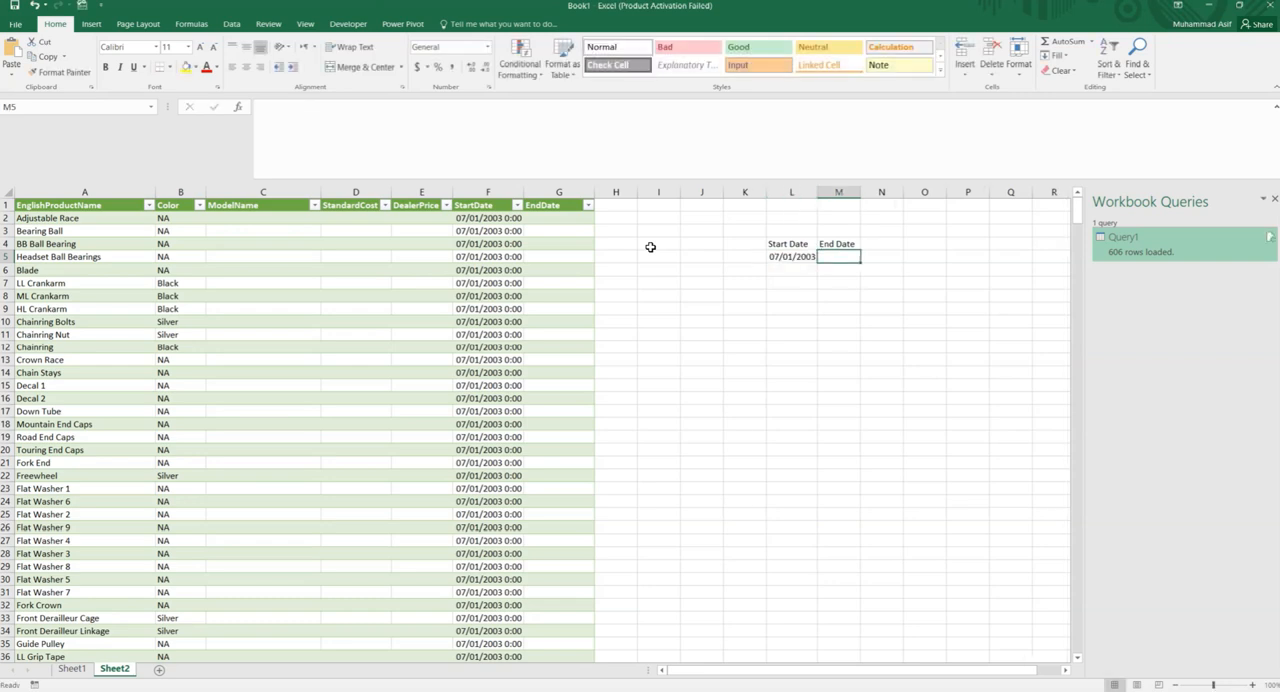
type("01/01/2006")
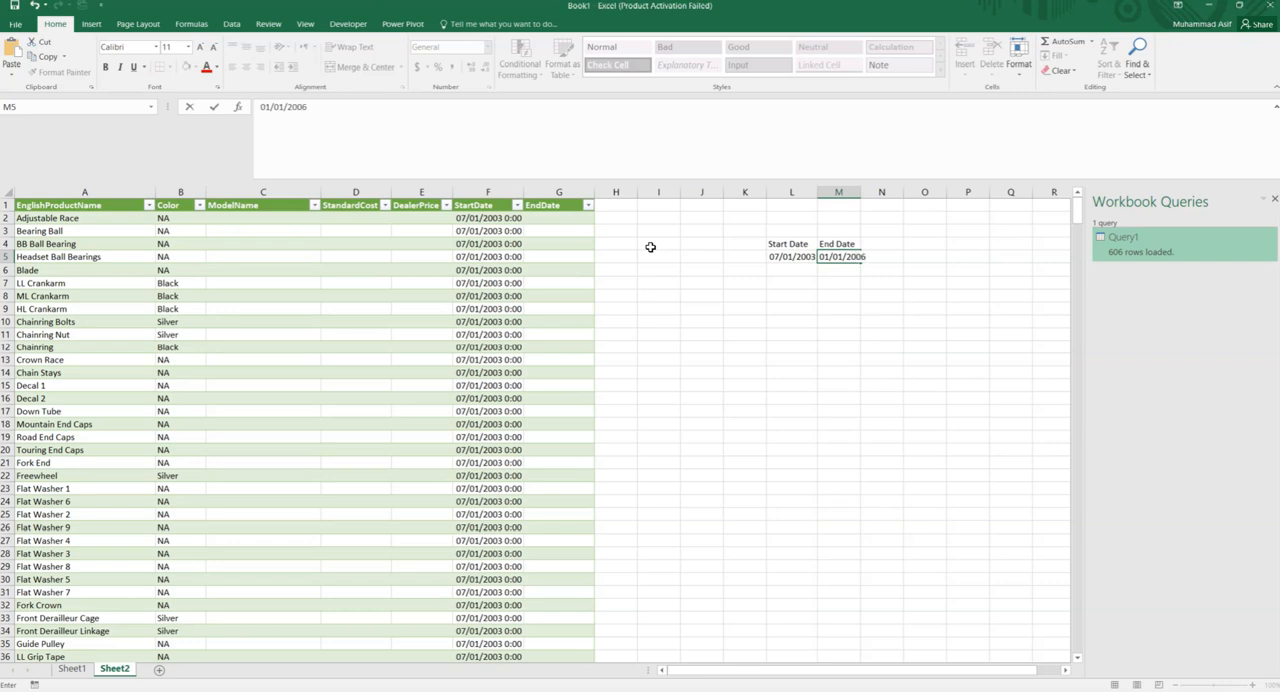
left_click(752, 297)
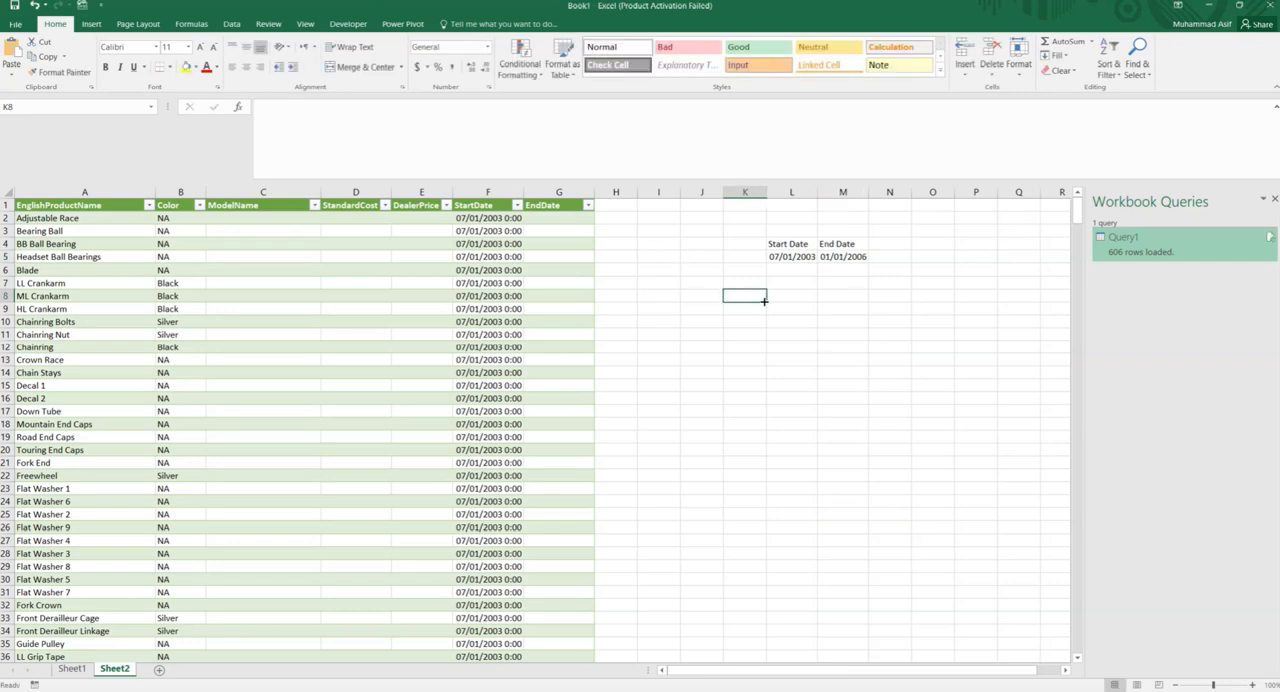
- Convert the date range L4:M5 into an Excel table with headers
left_click_drag(787, 248, 840, 257)
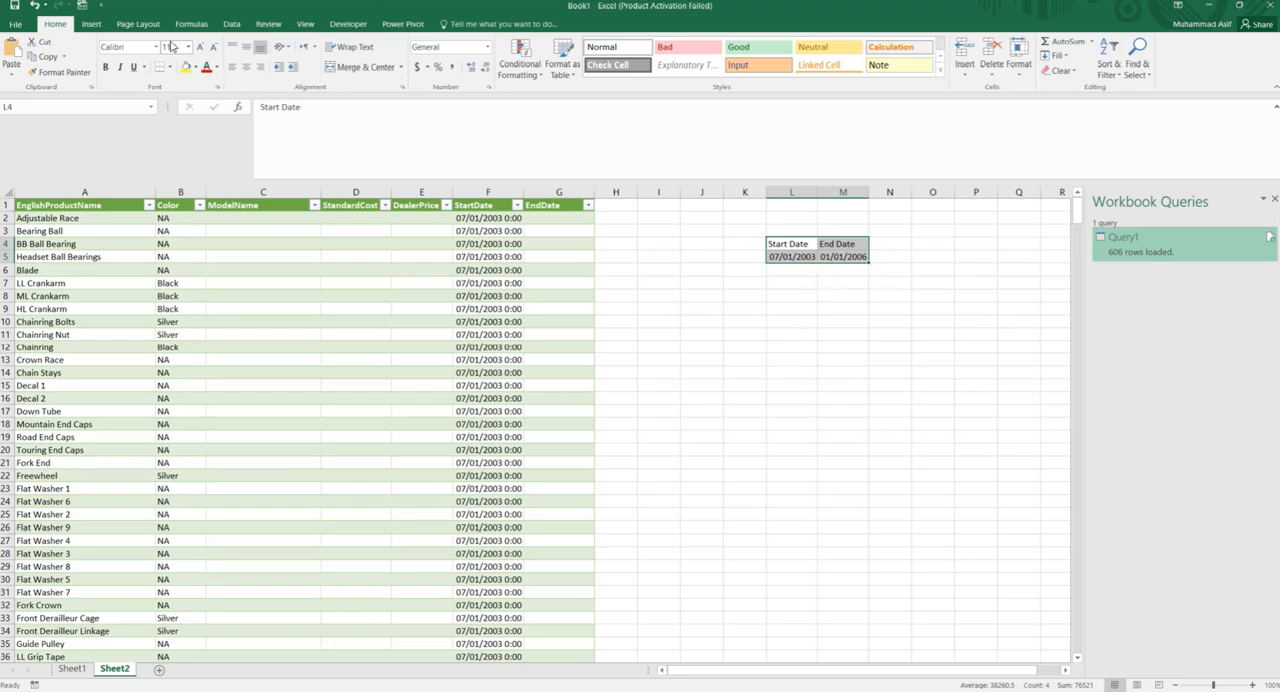
left_click(91, 24)
left_click(107, 57)
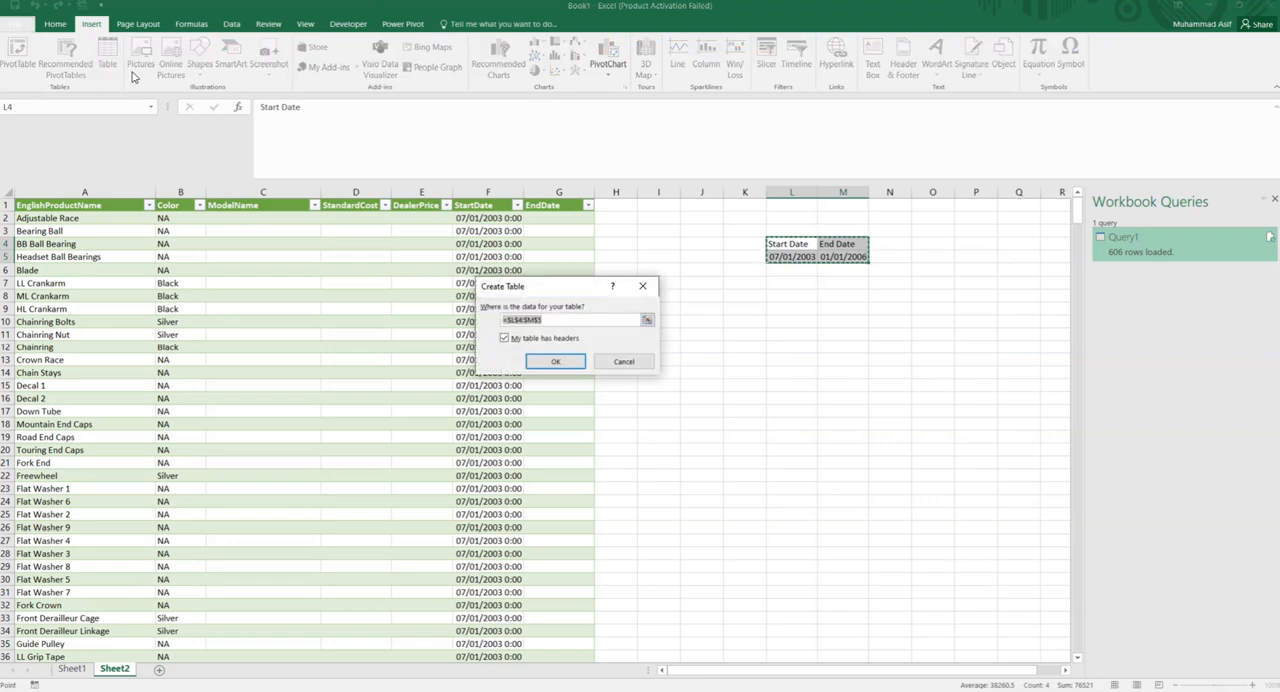
left_click(551, 362)
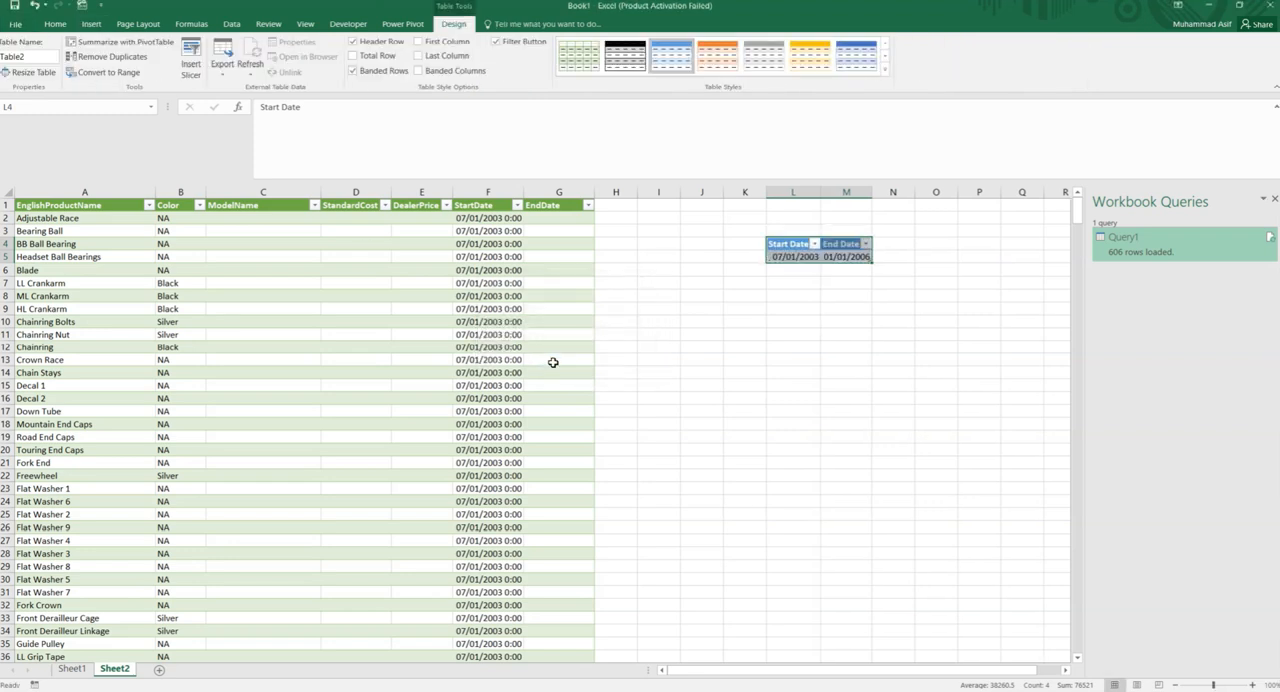
- Rename the start and end date table as DateTable
left_click(22, 58)
key("BackSpace")
left_click(1008, 410)
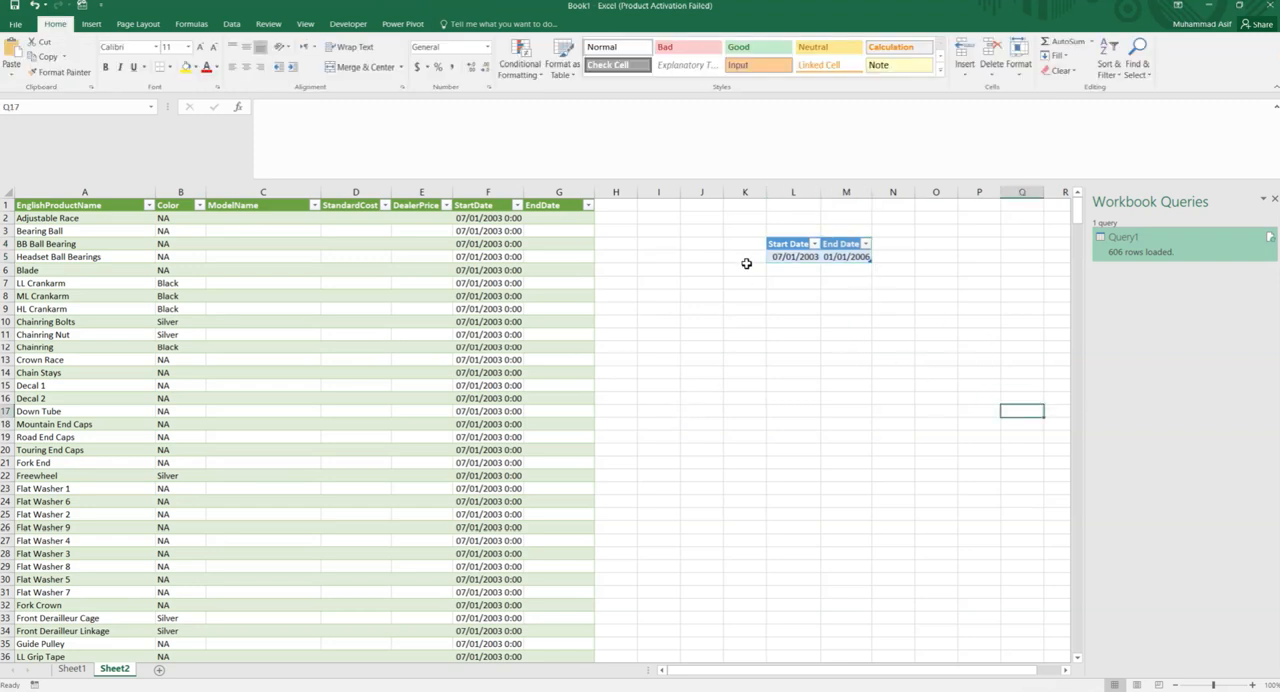
- Create a Power Query query from DateTable and load it as Only Create Connection
left_click(773, 244)
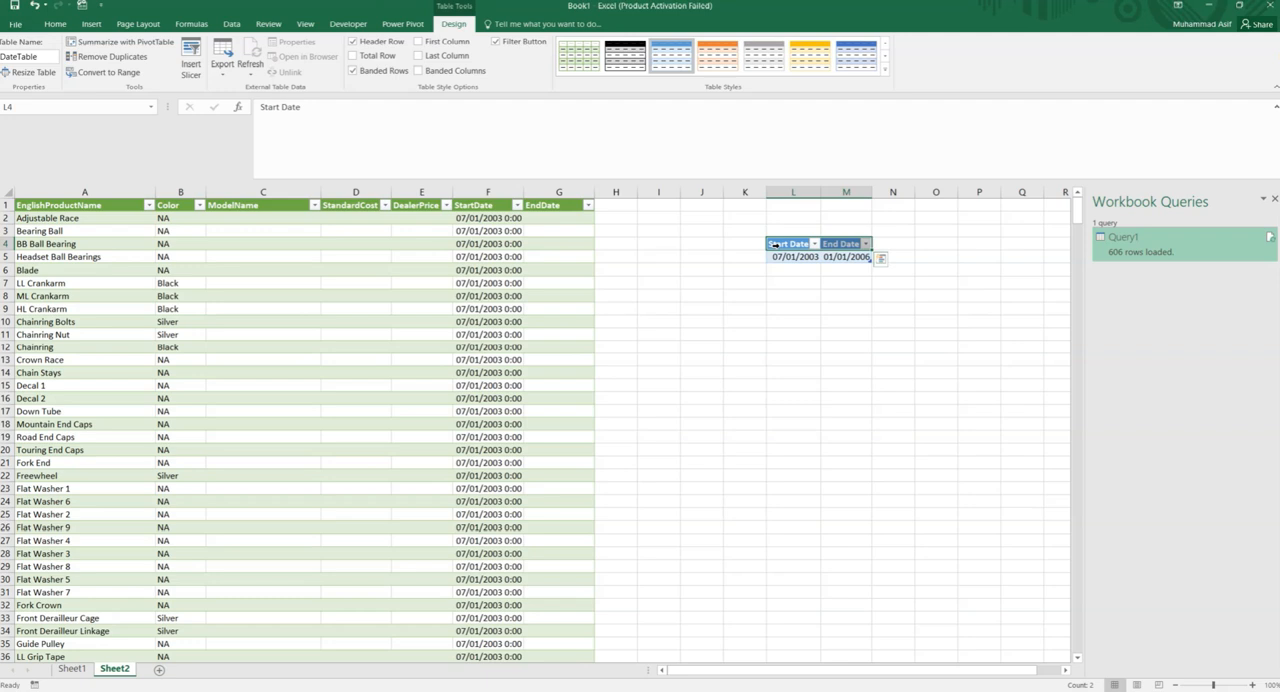
left_click(230, 25)
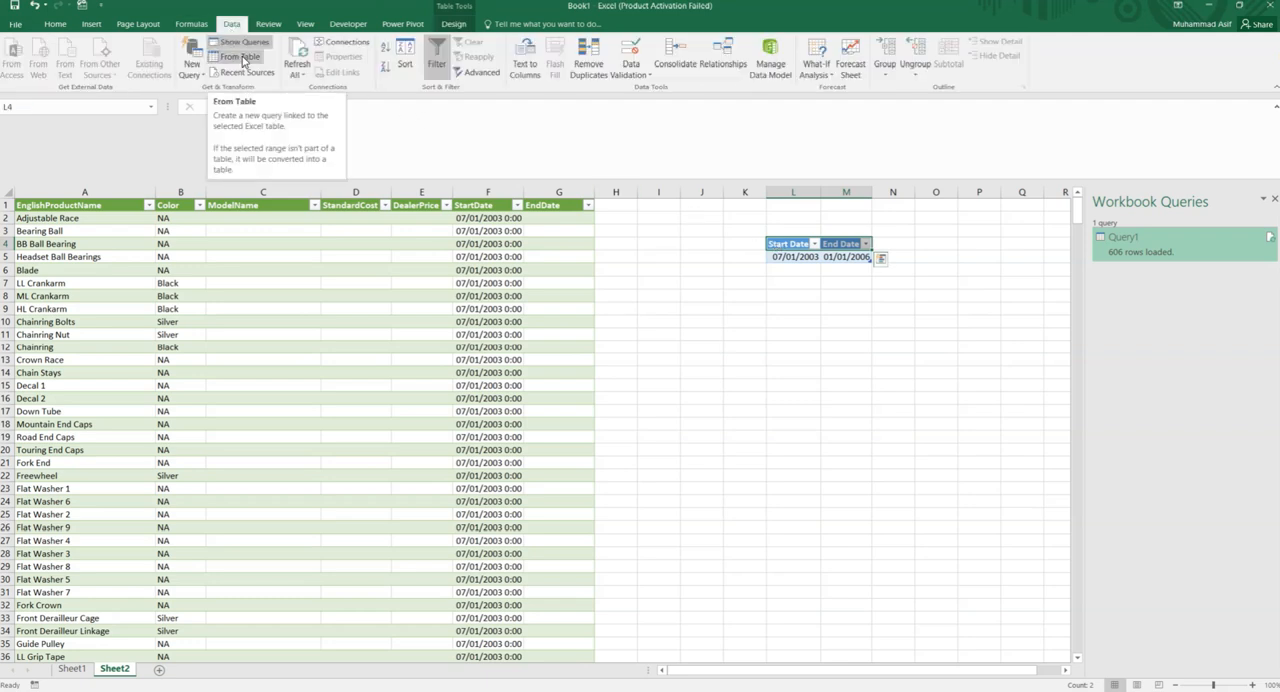
left_click(242, 58)
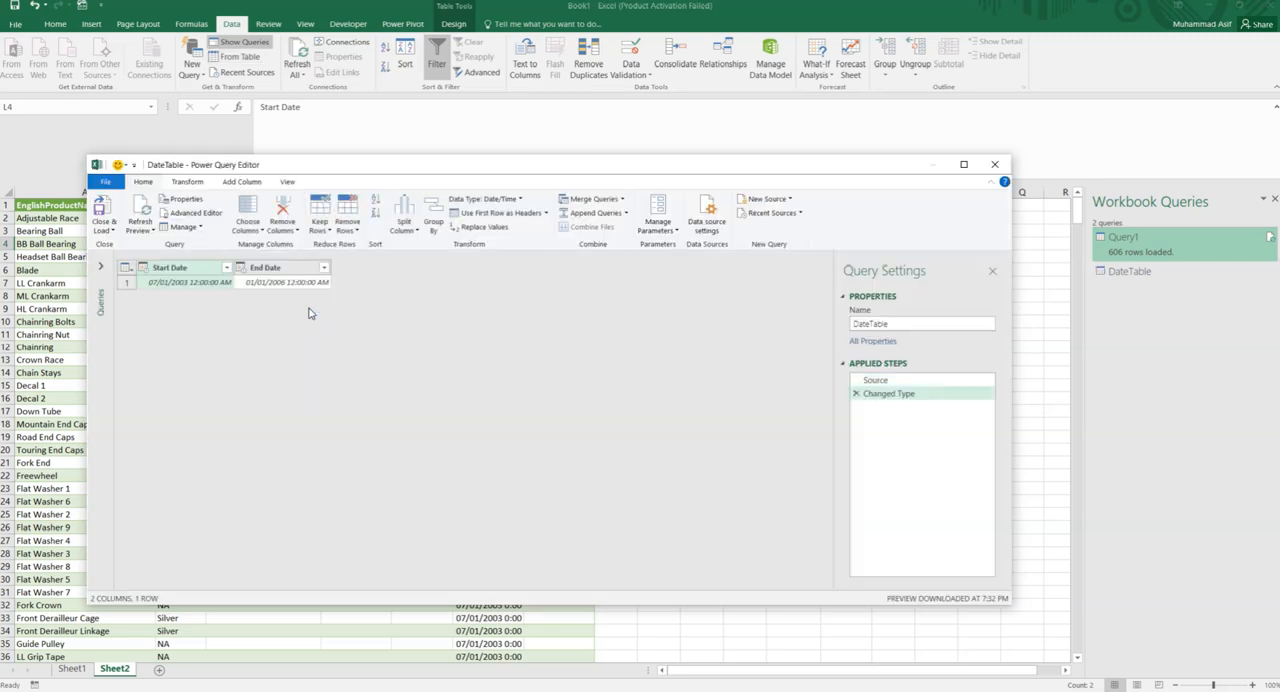
left_click(114, 233)
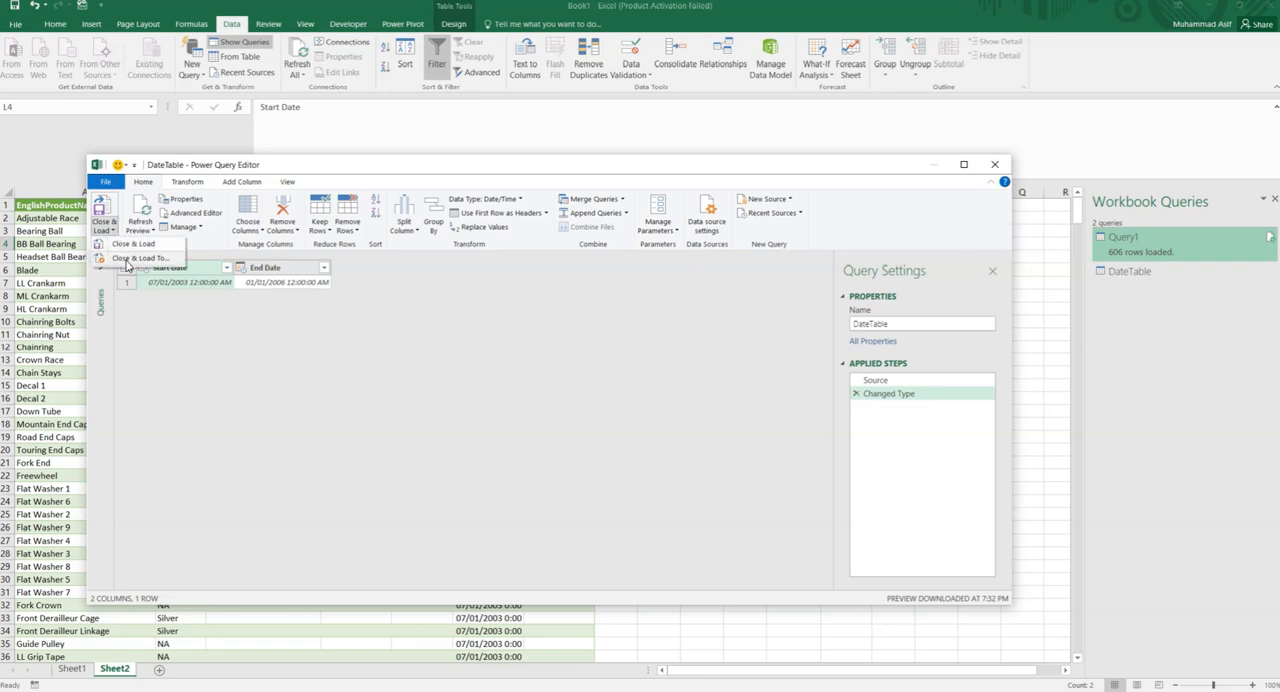
left_click(140, 258)
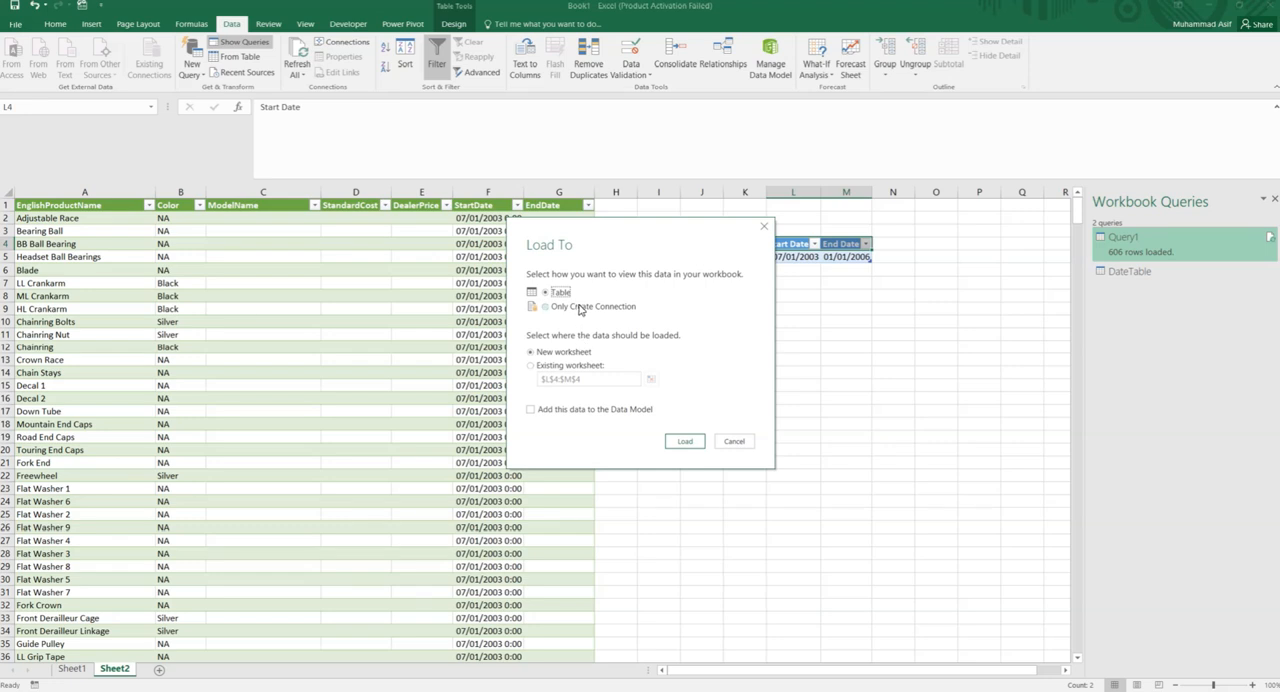
left_click(577, 311)
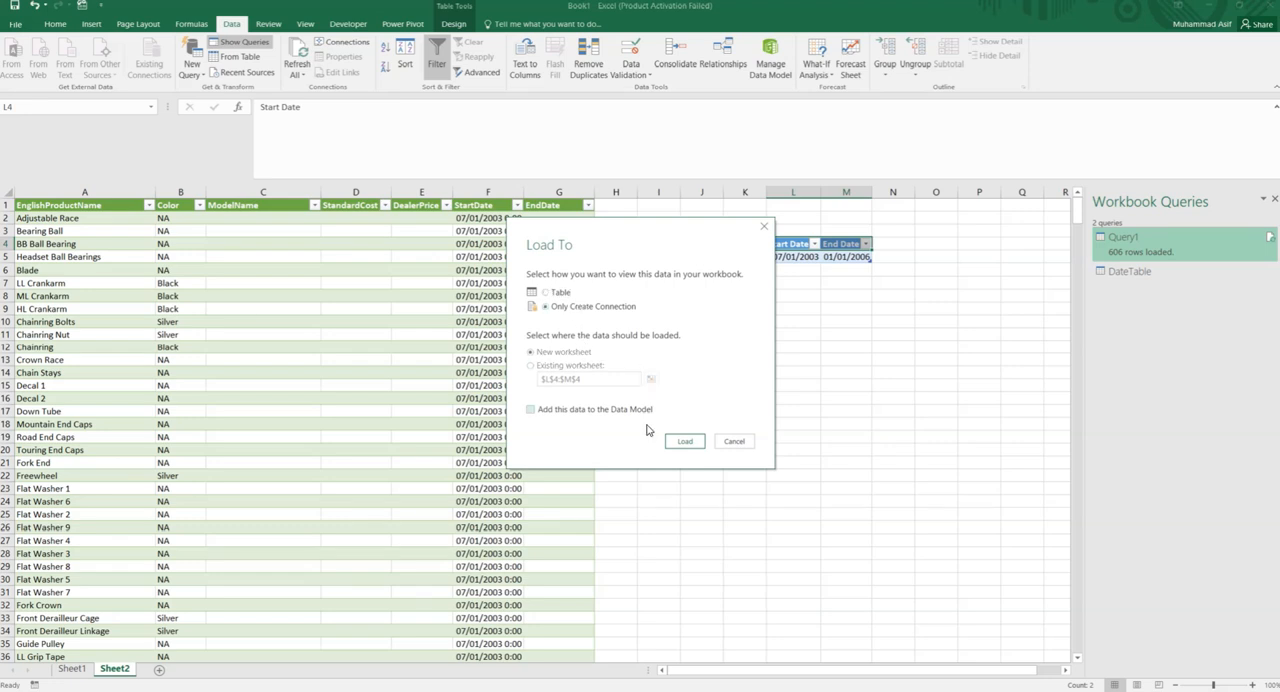
left_click(685, 441)
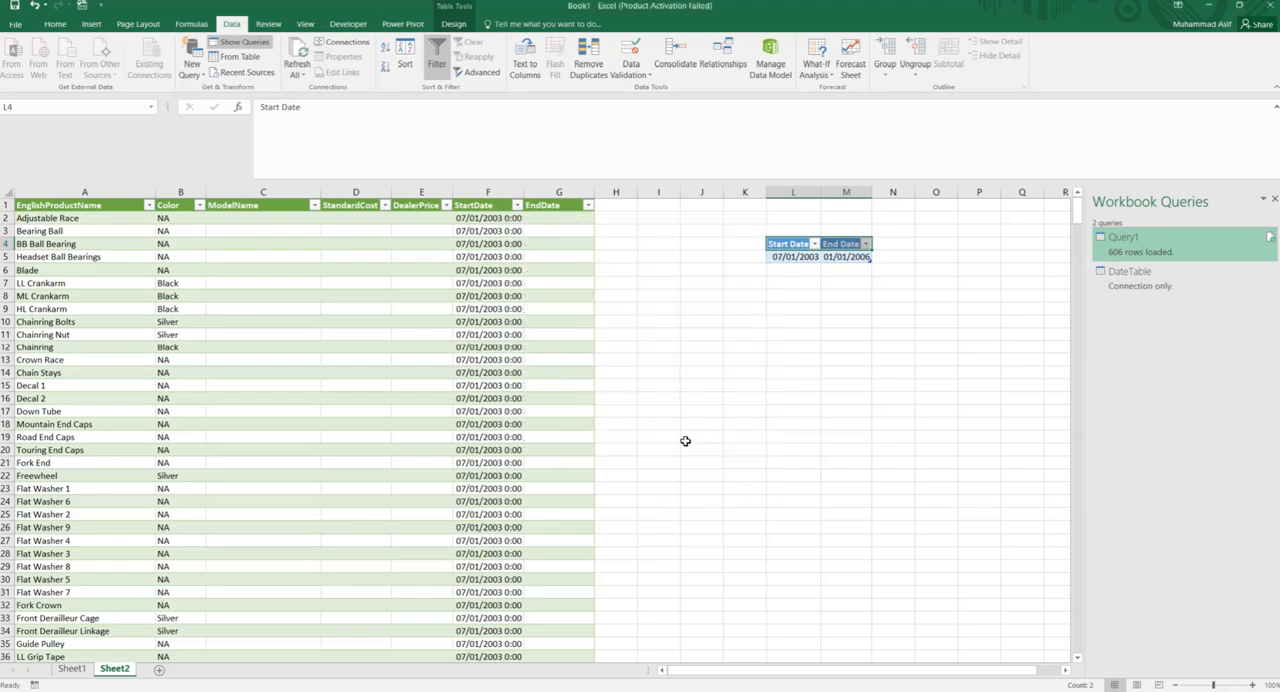
- Edit Query1 from the workbook queries and open its M code in the Advanced Editor
left_click(734, 397)
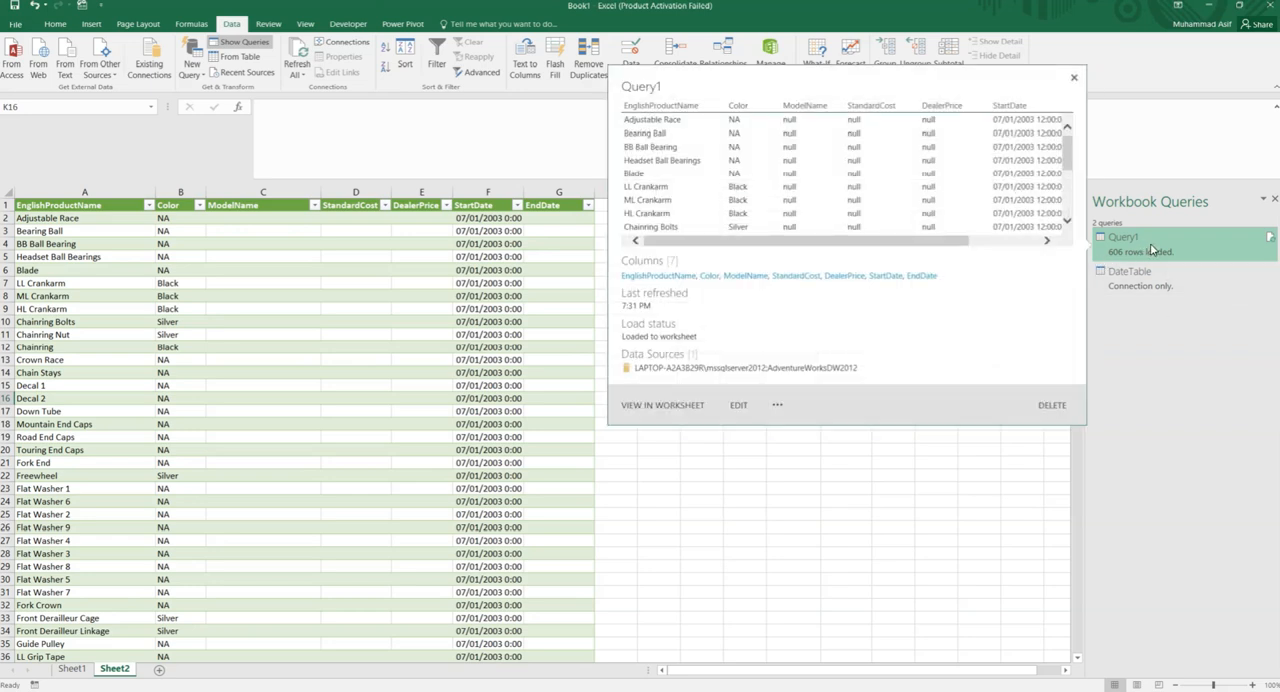
right_click(1152, 250)
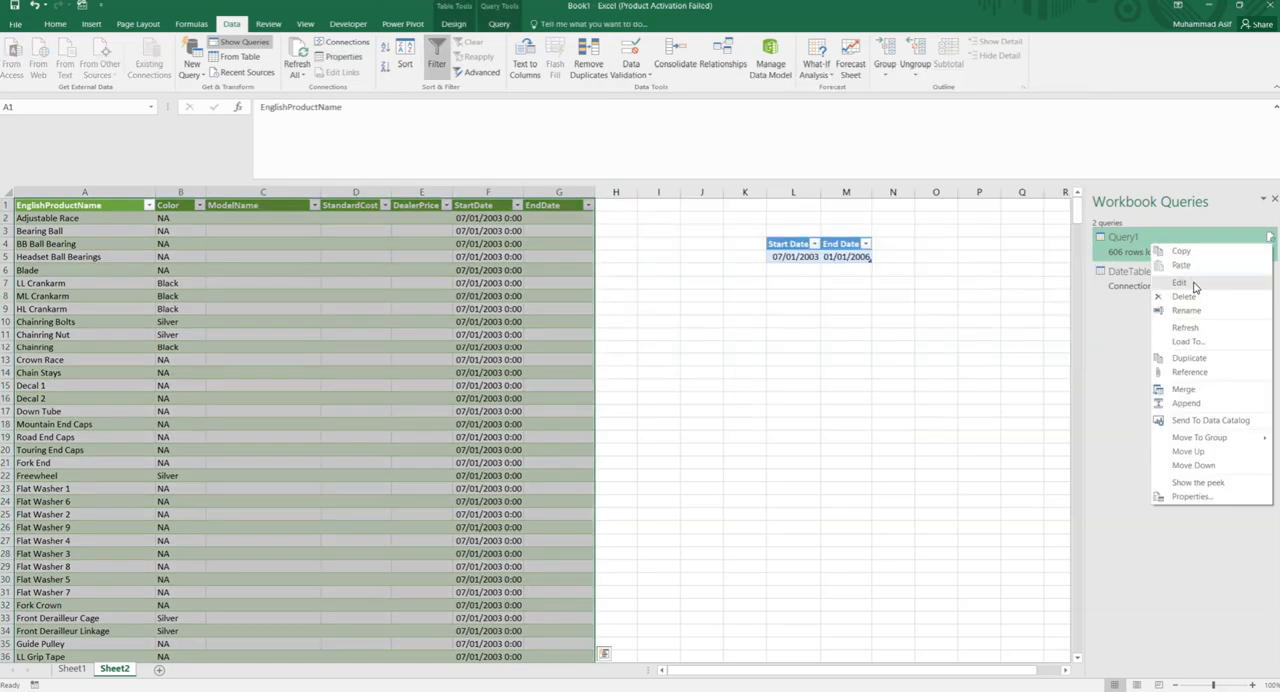
left_click(1191, 285)
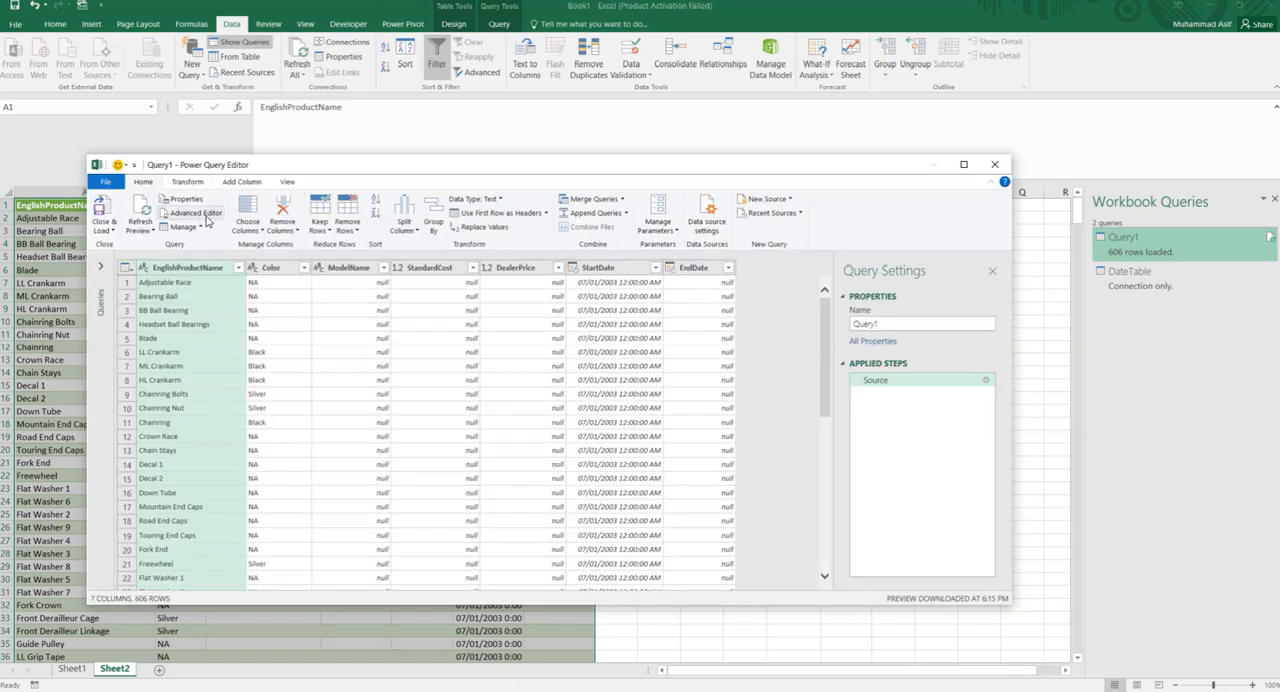
left_click(198, 213)
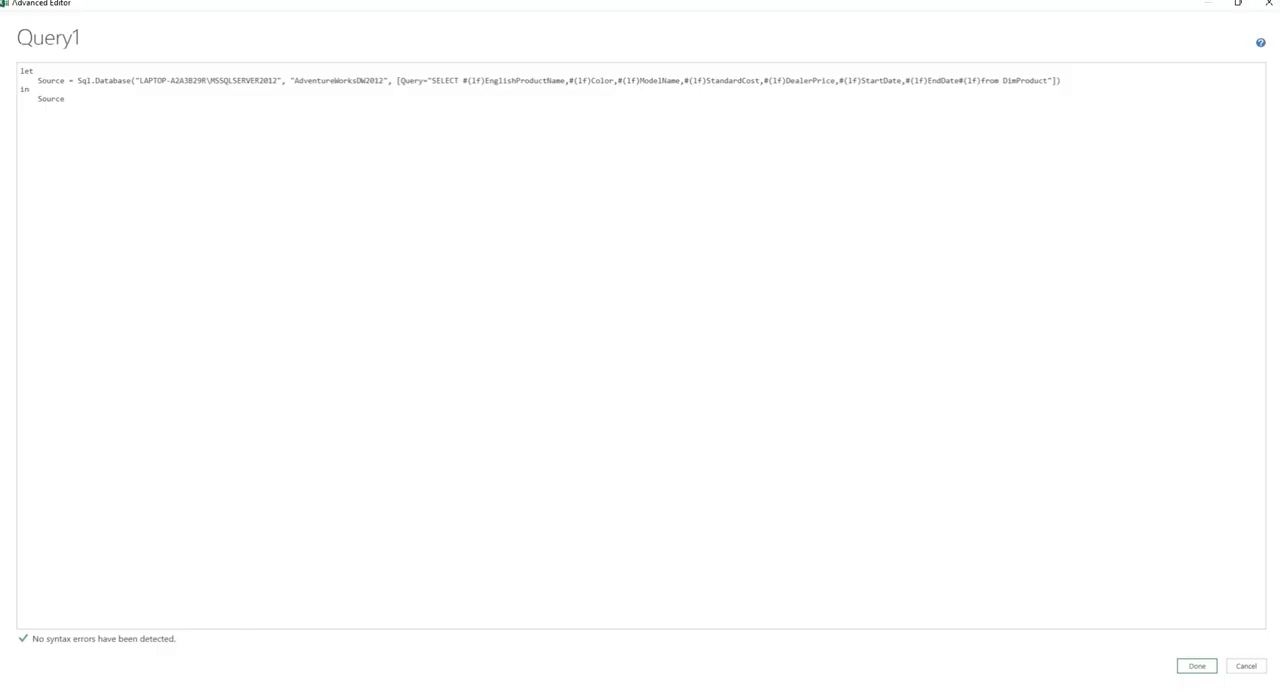
- Copy the InputData, sDate and eDate lines from the browser article and paste them below let in Query1's code
left_click(228, 690)
left_click(414, 400)
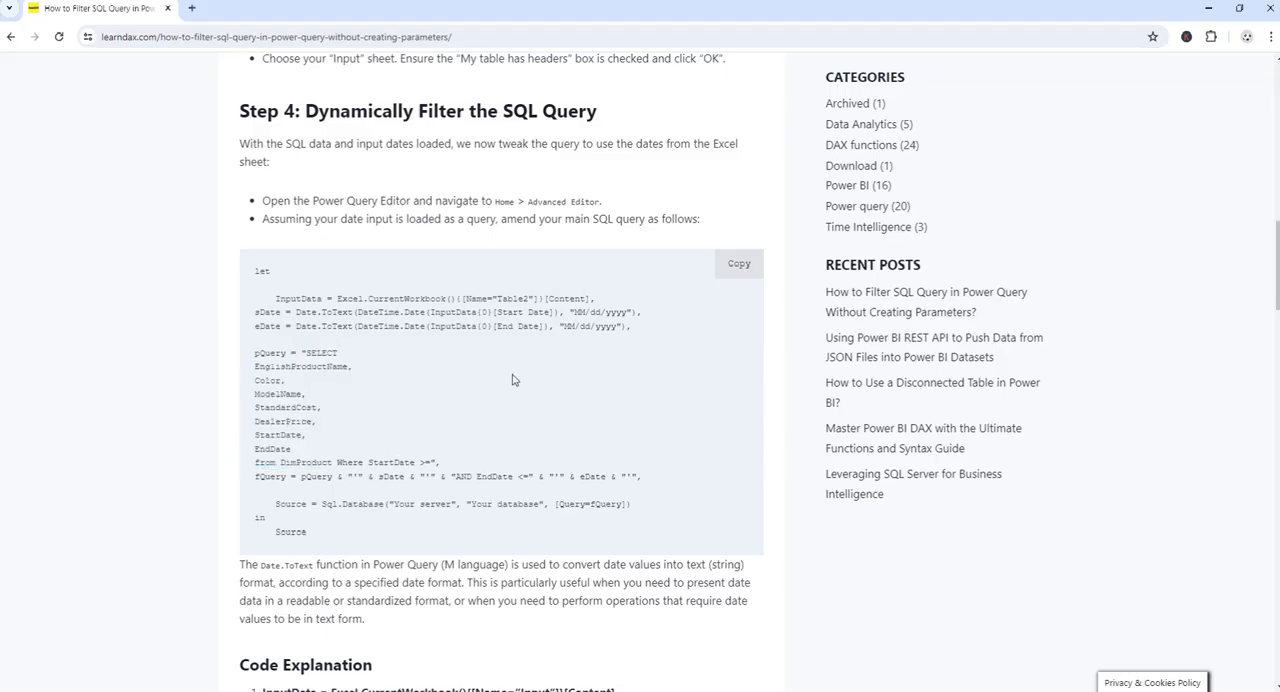
left_click_drag(634, 328, 252, 312)
key("ctrl+c")
key("alt+Tab")
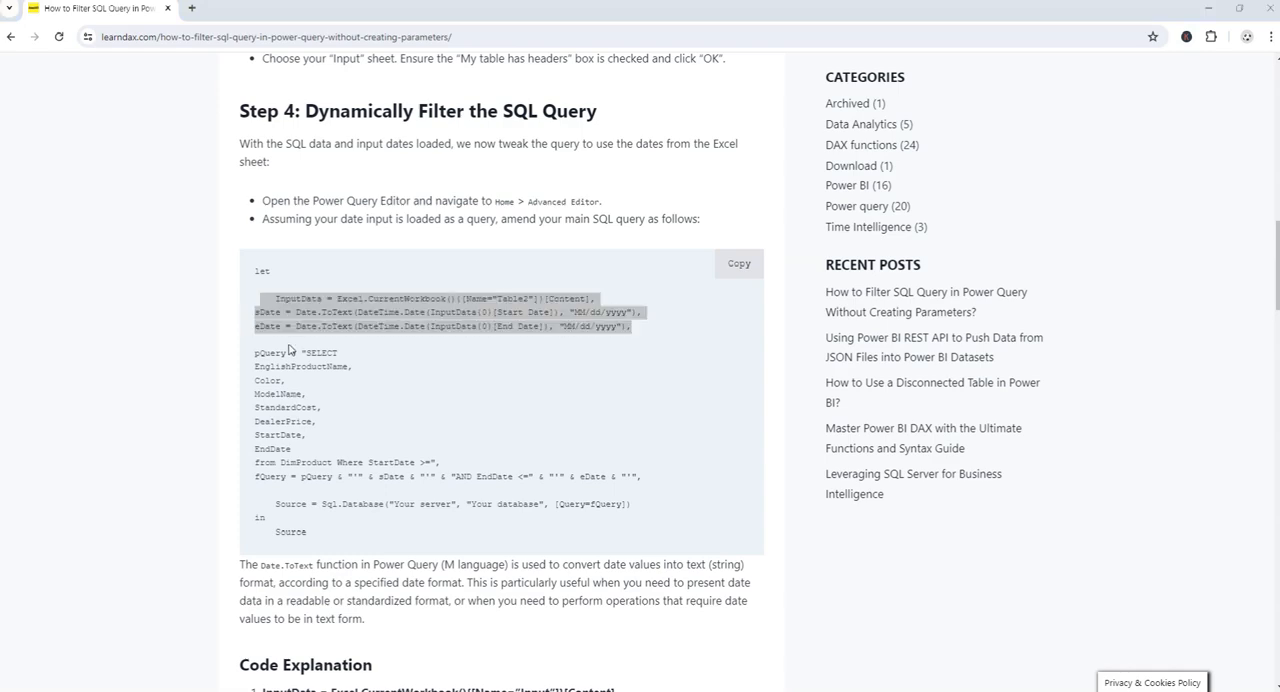
key("Return")
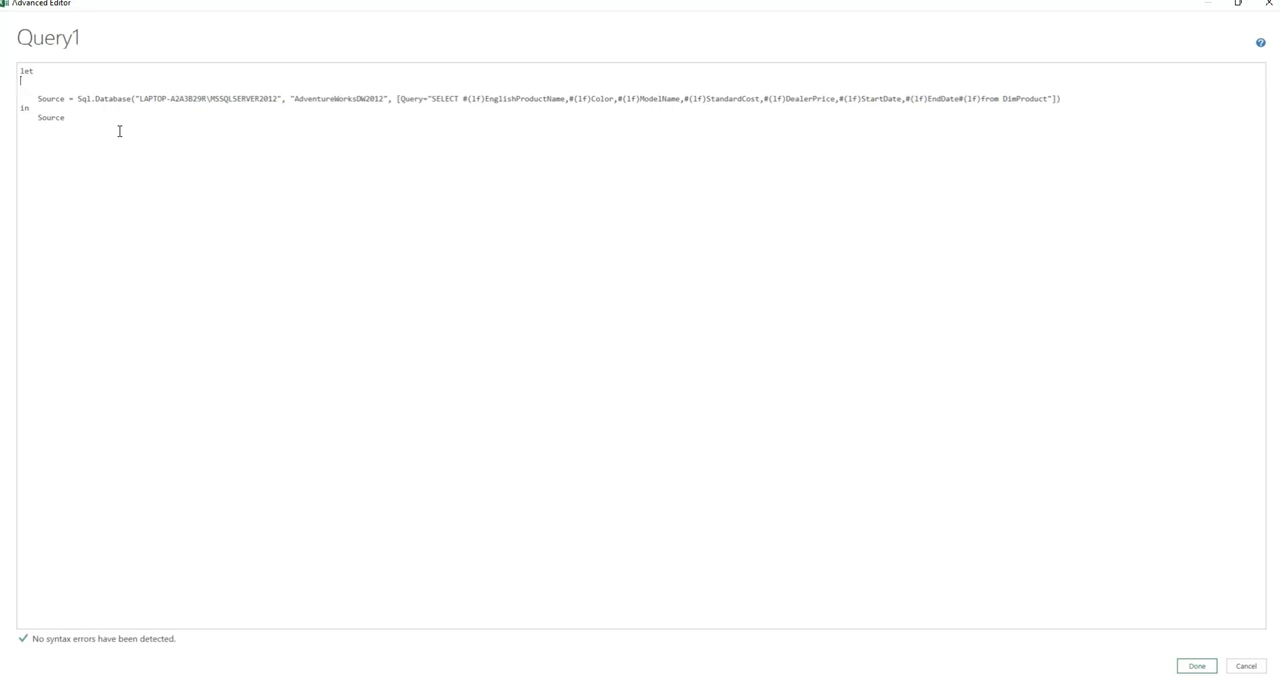
key("ctrl+v")
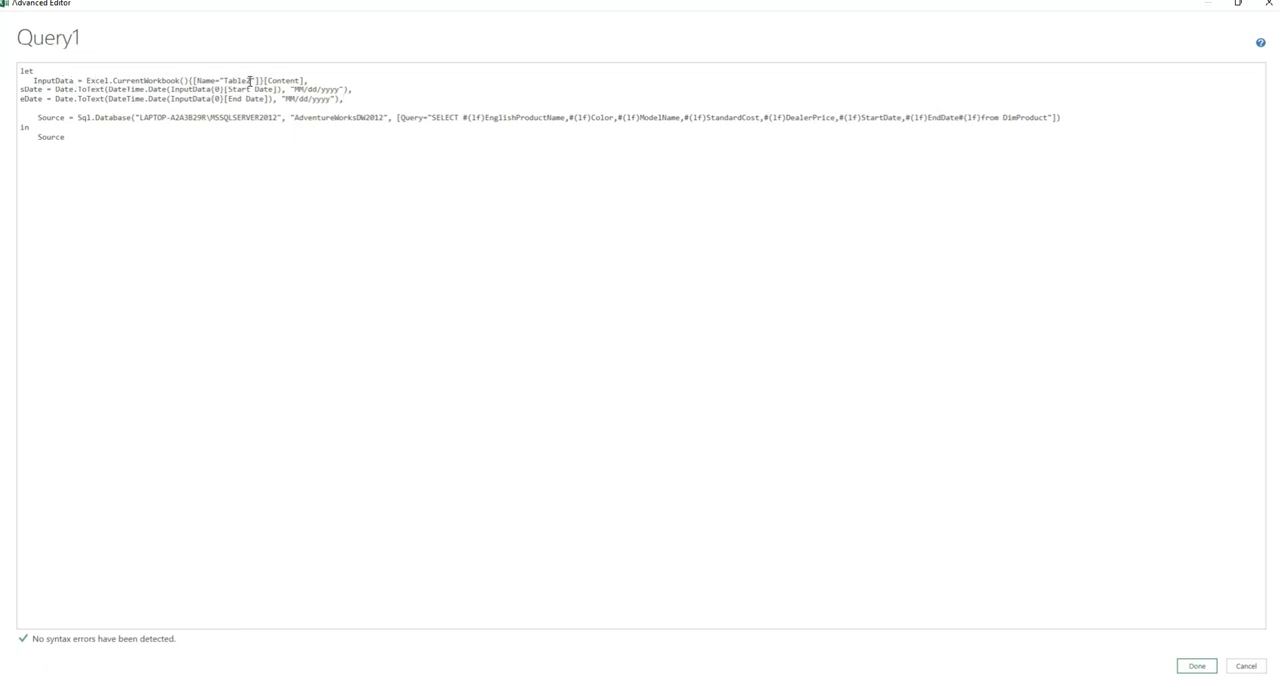
- Change the table name in the InputData line to DateTable and apply the code
key("BackSpace")
key("BackSpace")
key("BackSpace")
key("BackSpace")
key("BackSpace")
key("BackSpace")
type("DateTable")
left_click(1209, 669)
left_click(1200, 668)
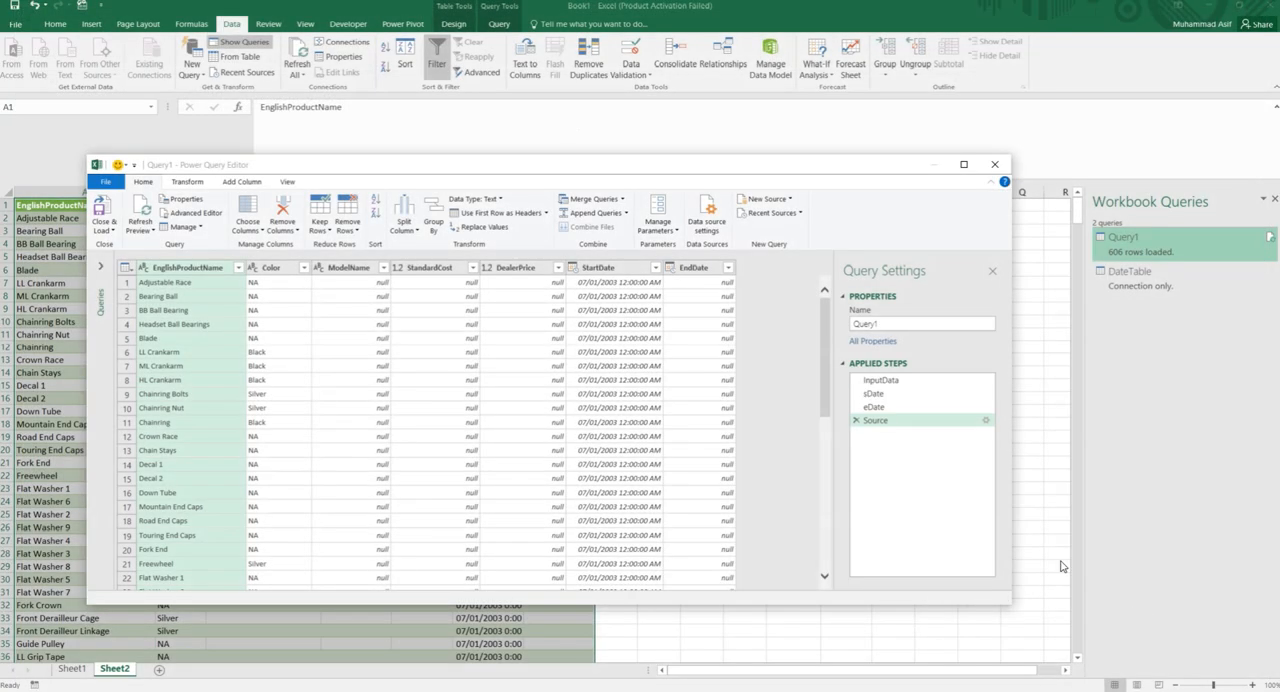
- Inspect the output of the applied steps InputData, sDate, eDate and Source
left_click(890, 382)
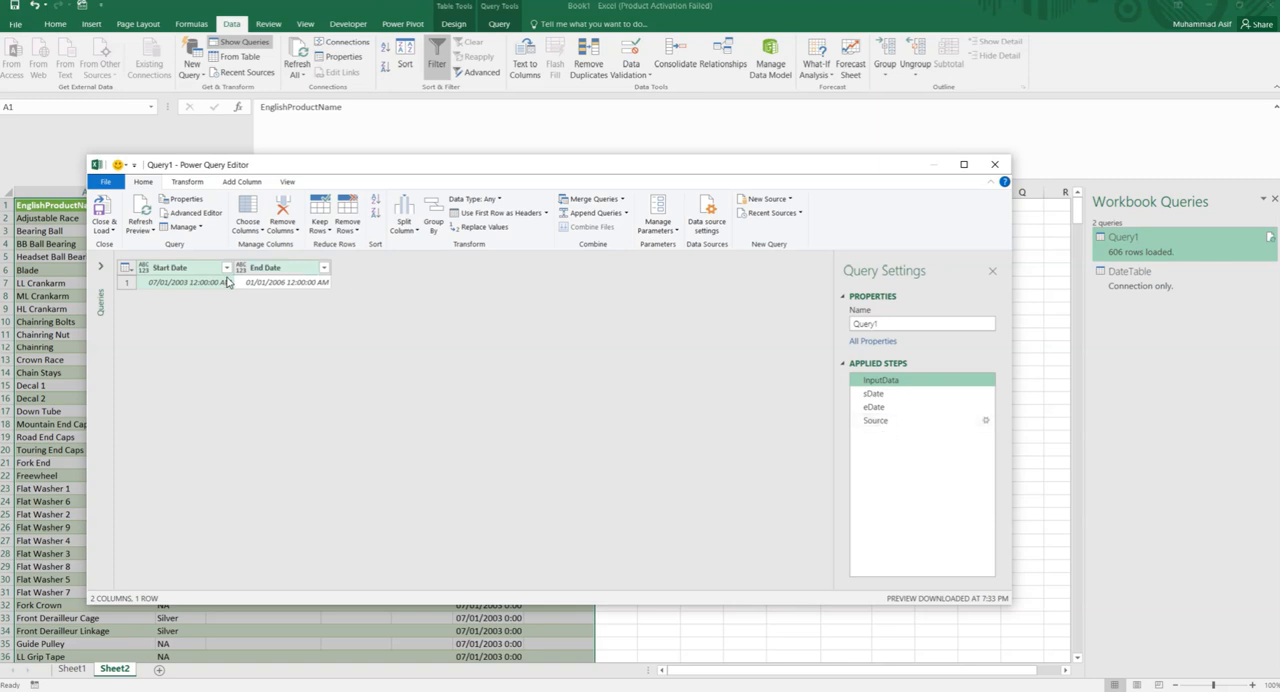
left_click(886, 394)
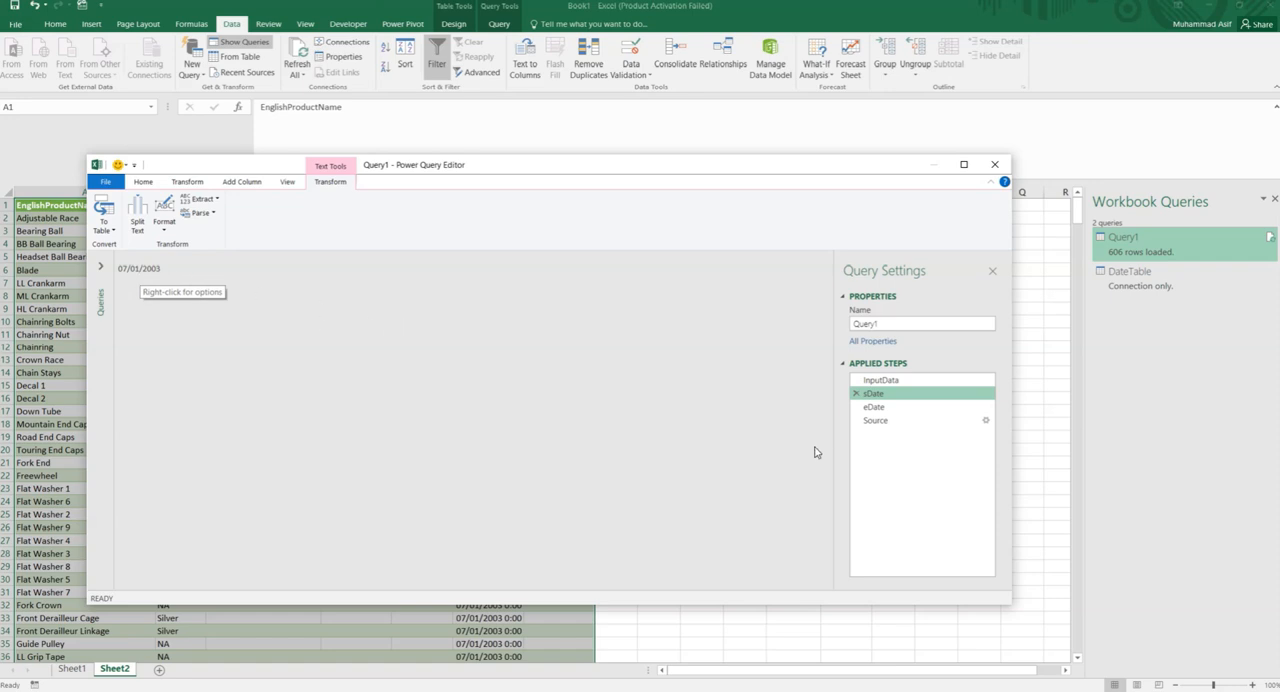
left_click(878, 407)
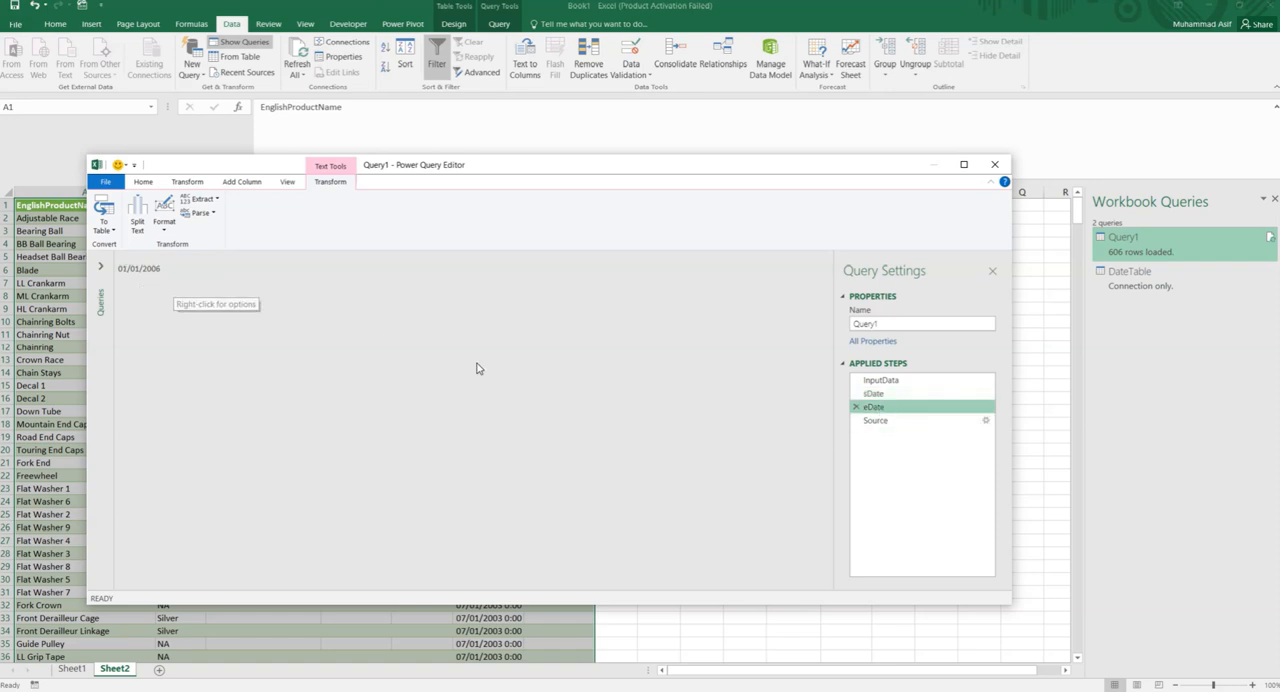
left_click(880, 421)
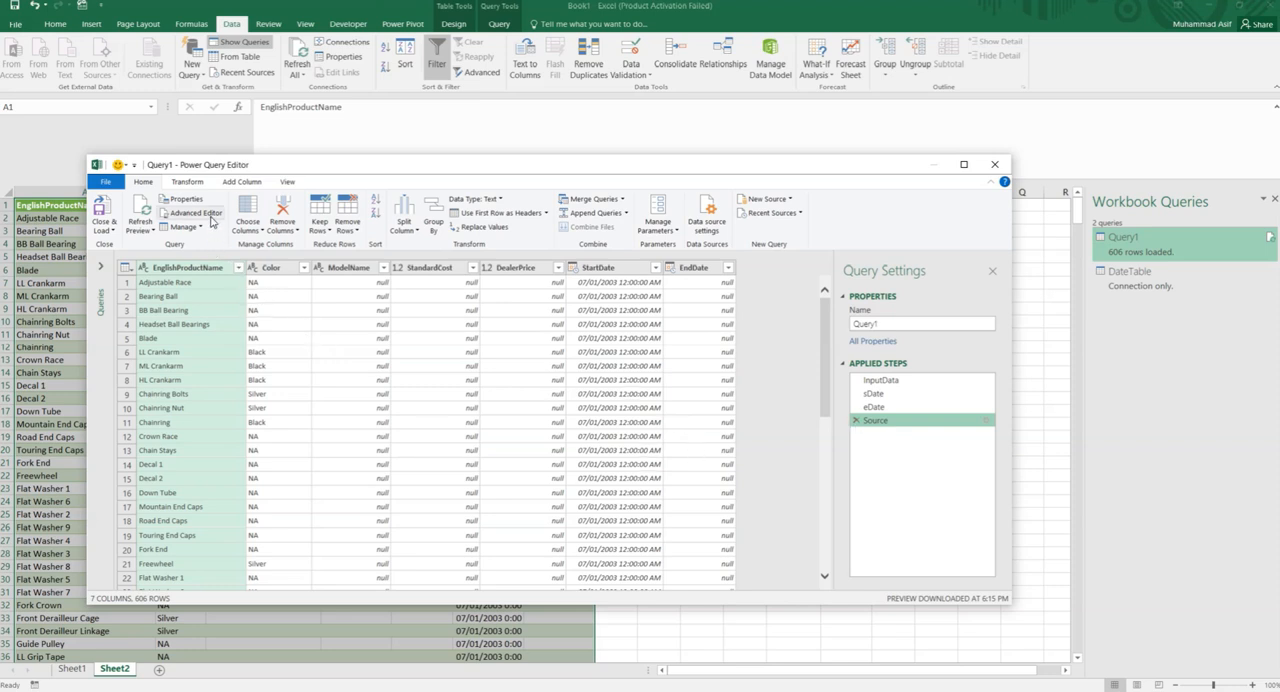
- Replace Query1's code from let through fQuery with the browser article's block that defines pQuery and fQuery using sDate and eDate
left_click(210, 216)
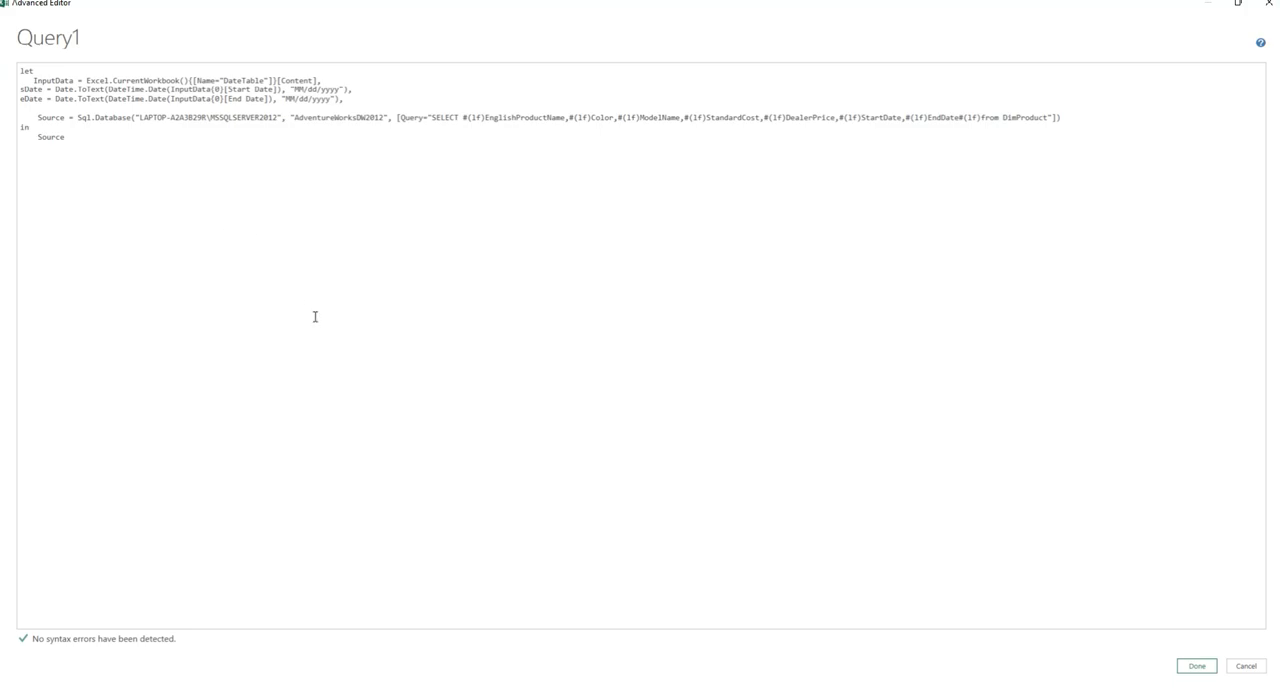
key("alt+Tab")
left_click(347, 361)
left_click_drag(655, 484, 254, 277)
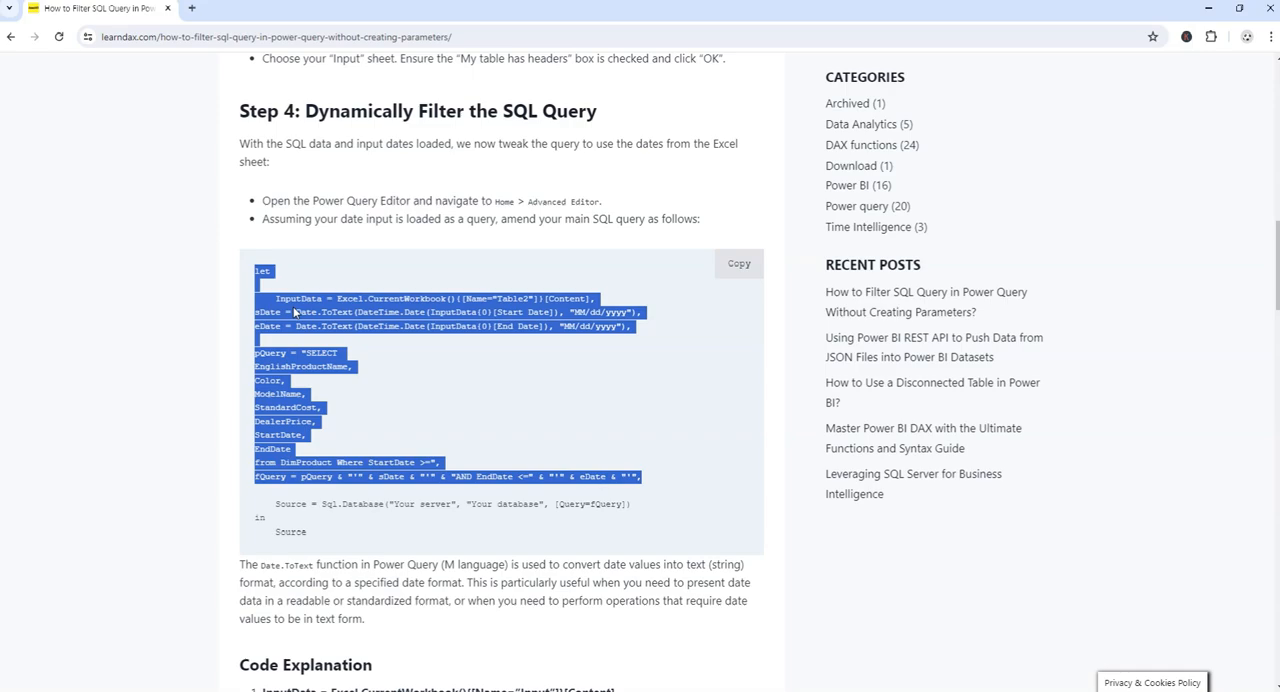
right_click(291, 306)
left_click(340, 323)
key("alt+Tab")
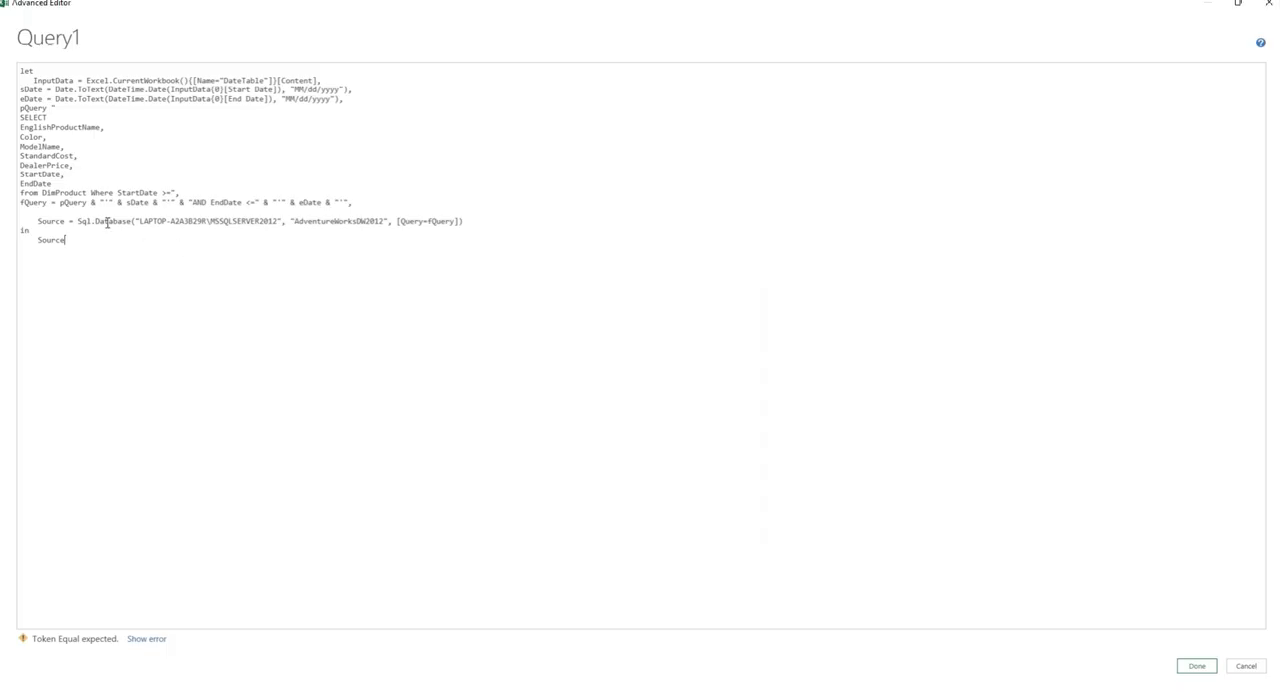
left_click_drag(354, 203, 20, 71)
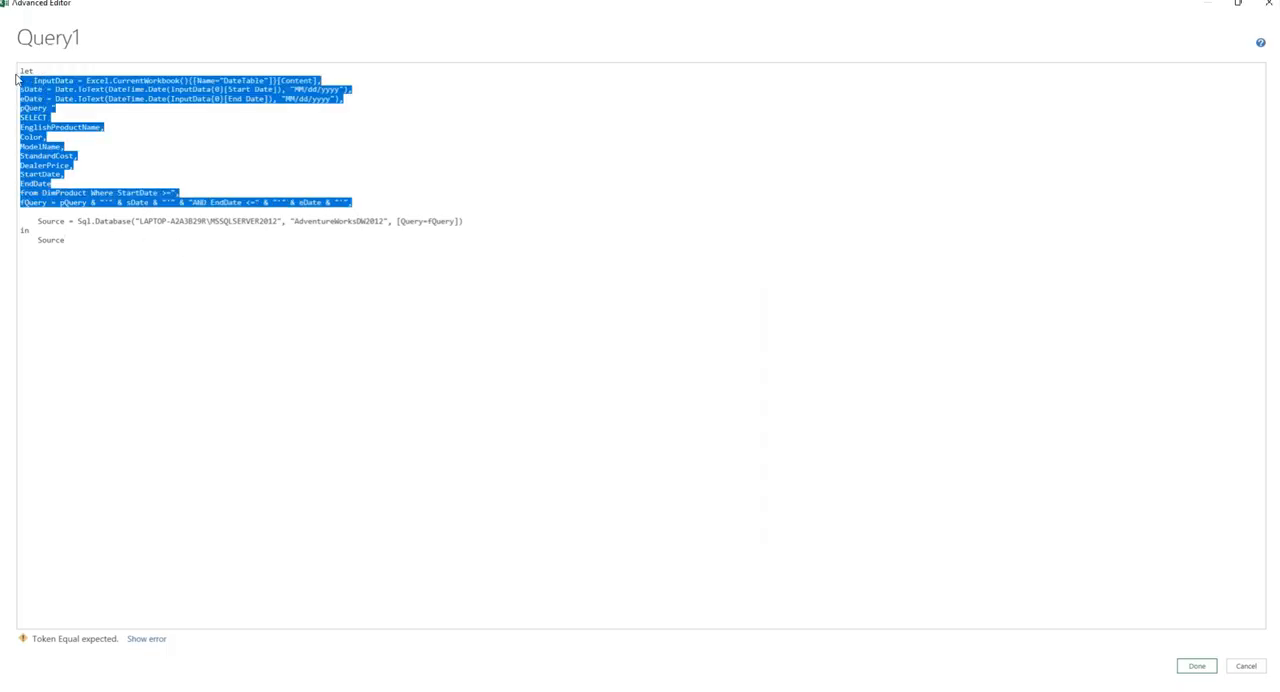
key("ctrl+v")
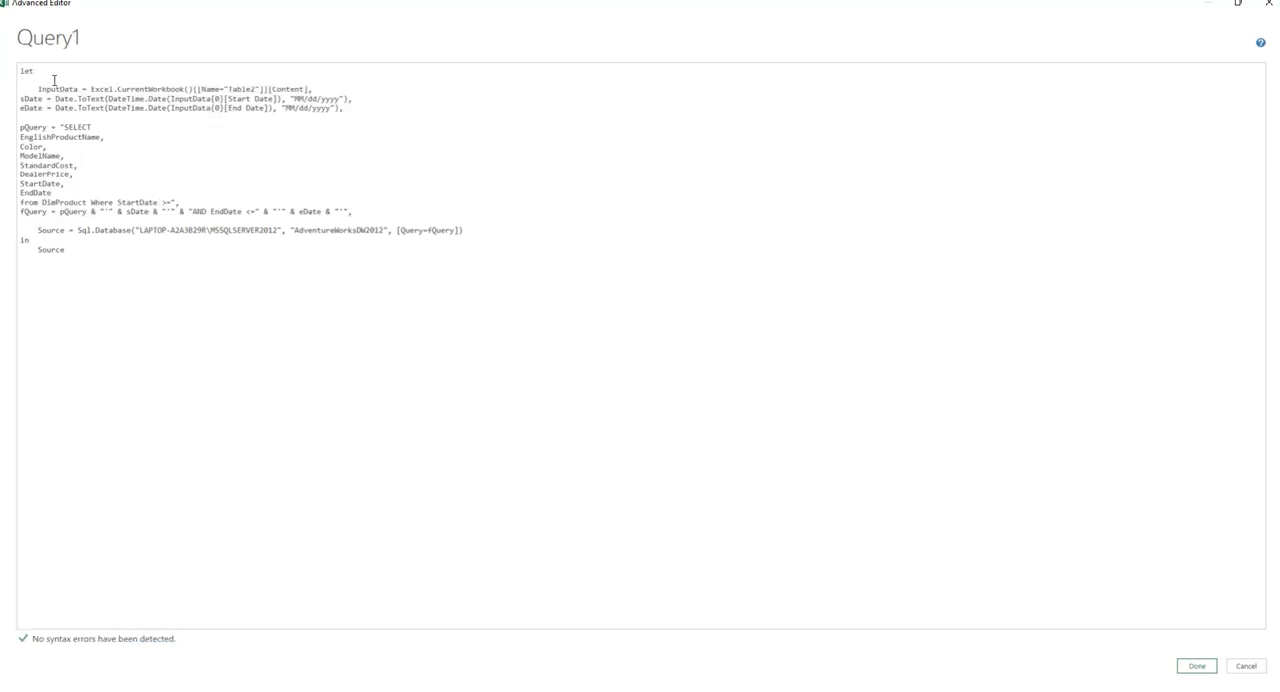
- Set the table name in the pasted InputData line to DateTable and apply the revised code
double_click(240, 89)
type("DateTable")
left_click(1197, 667)
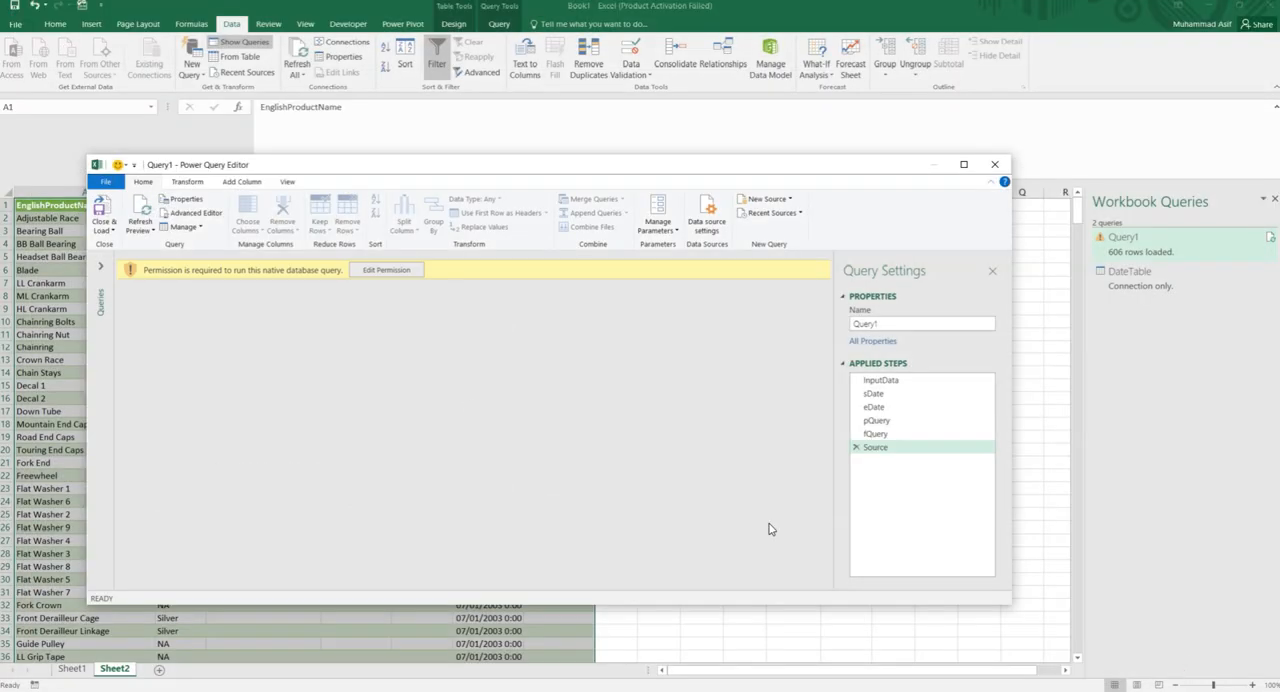
- Approve running the native database query and save the data privacy choice for Query1
left_click(380, 270)
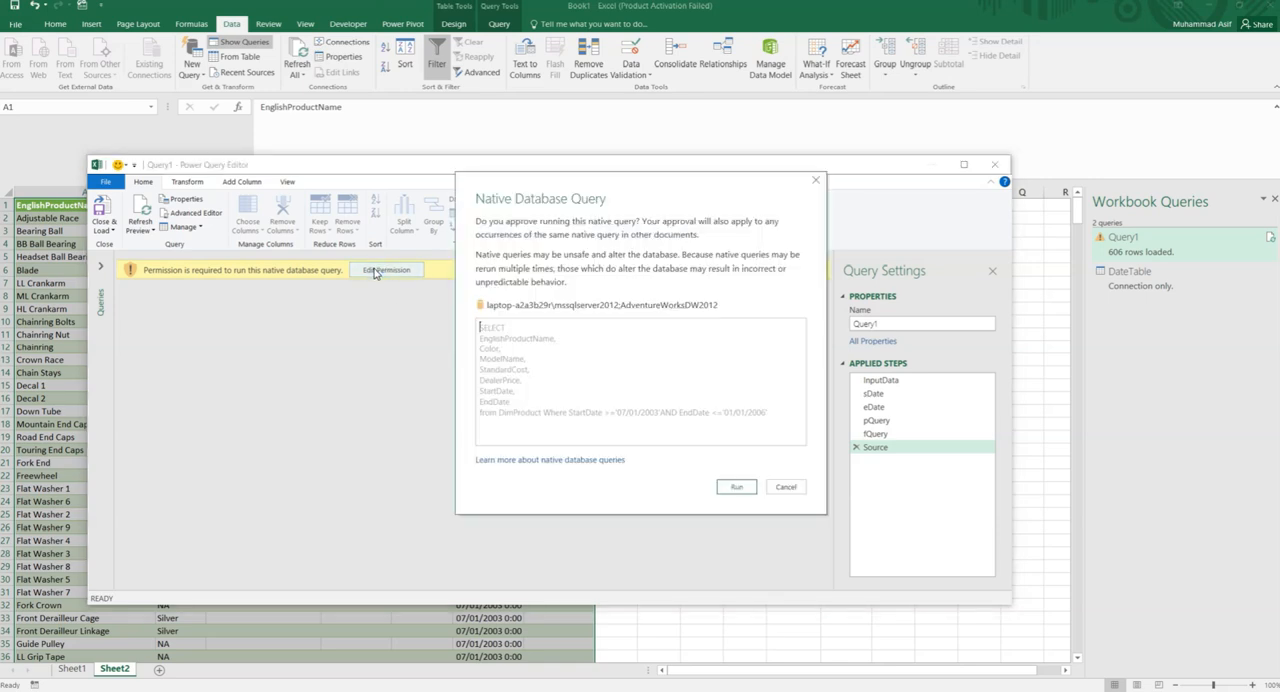
left_click(736, 486)
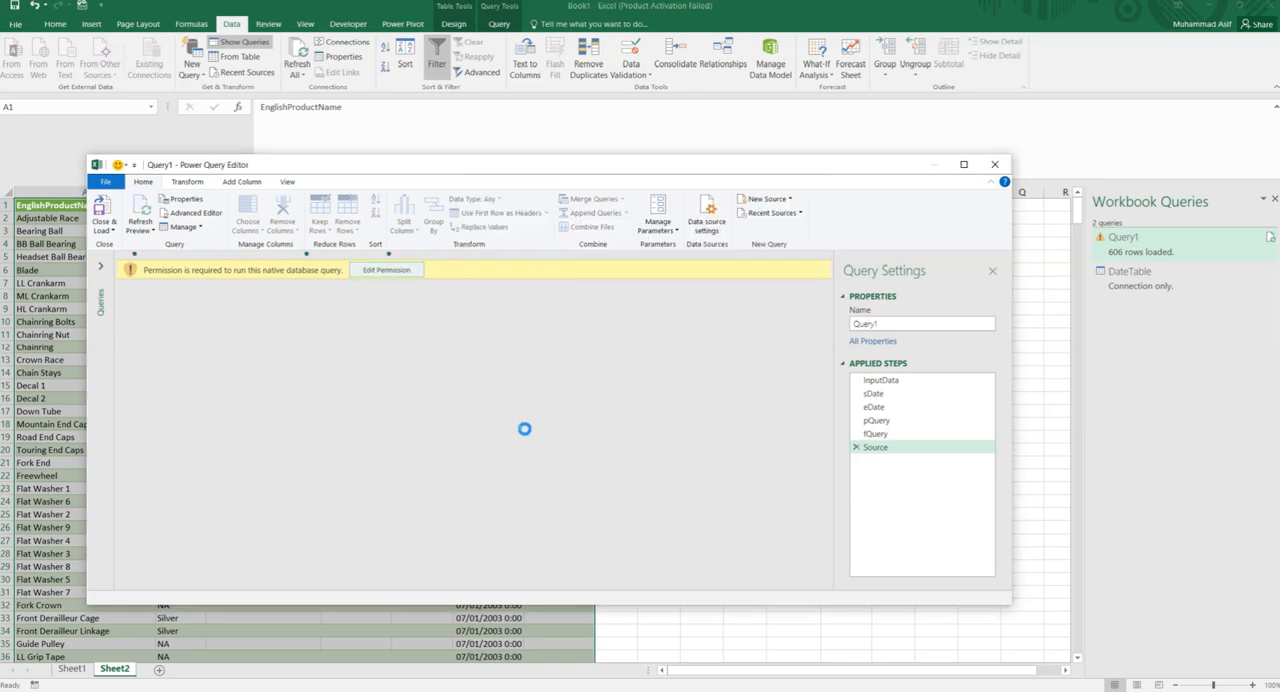
left_click(338, 270)
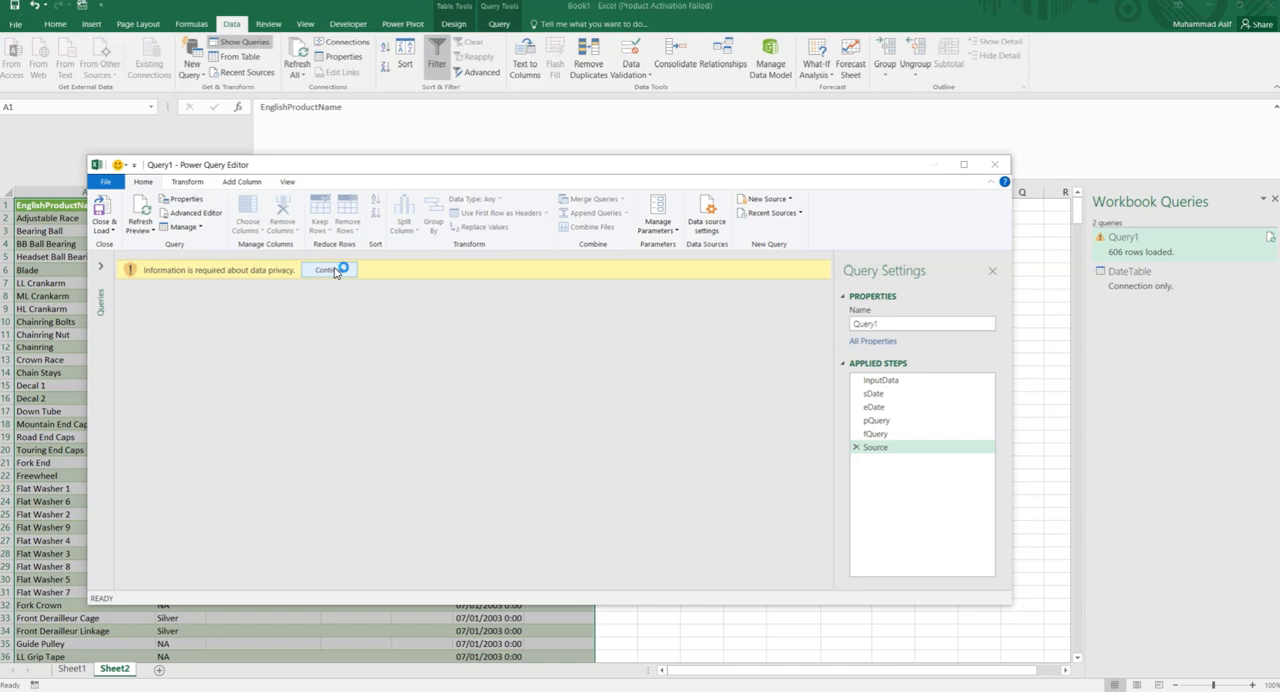
left_click(482, 336)
left_click(765, 420)
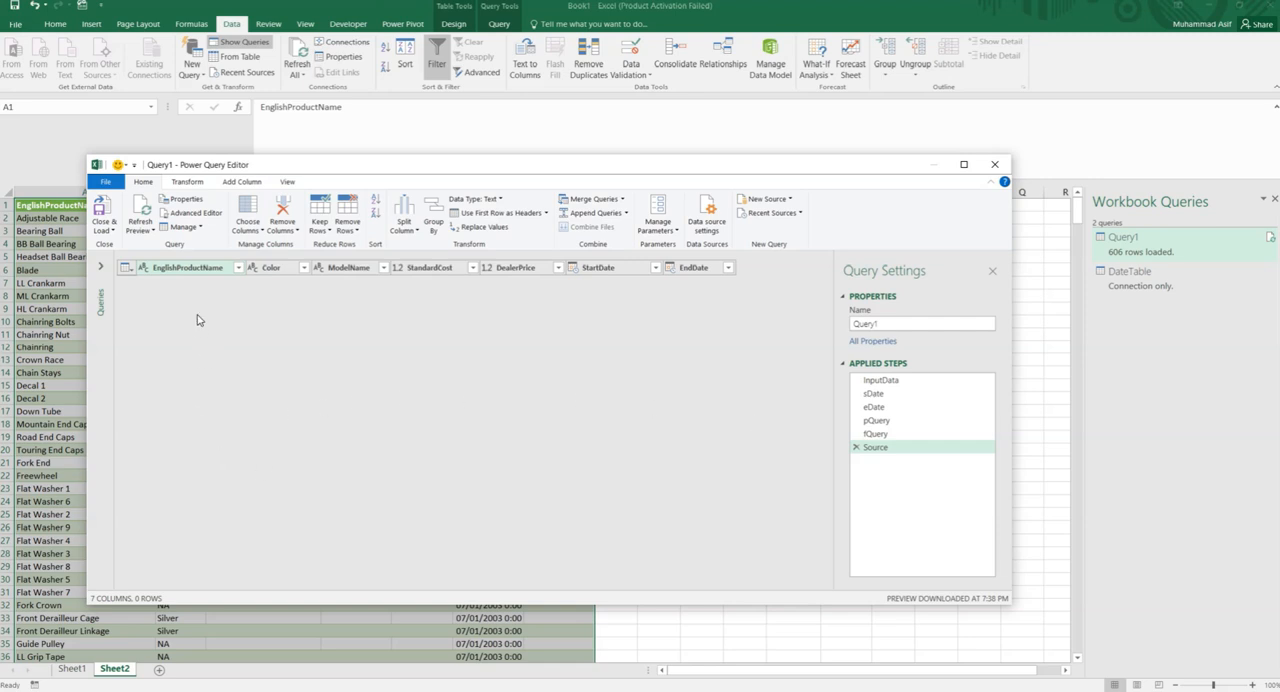
- Close the query editor and load the date-filtered Query1 into the worksheet
left_click(110, 235)
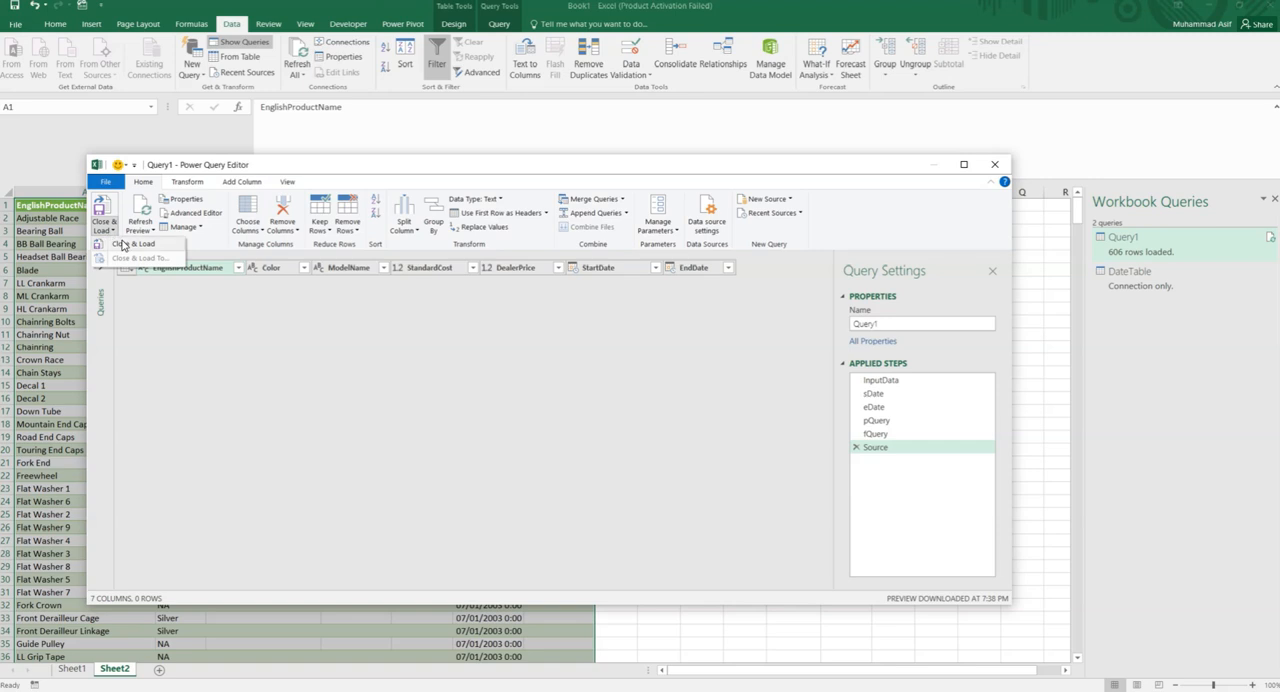
left_click(126, 250)
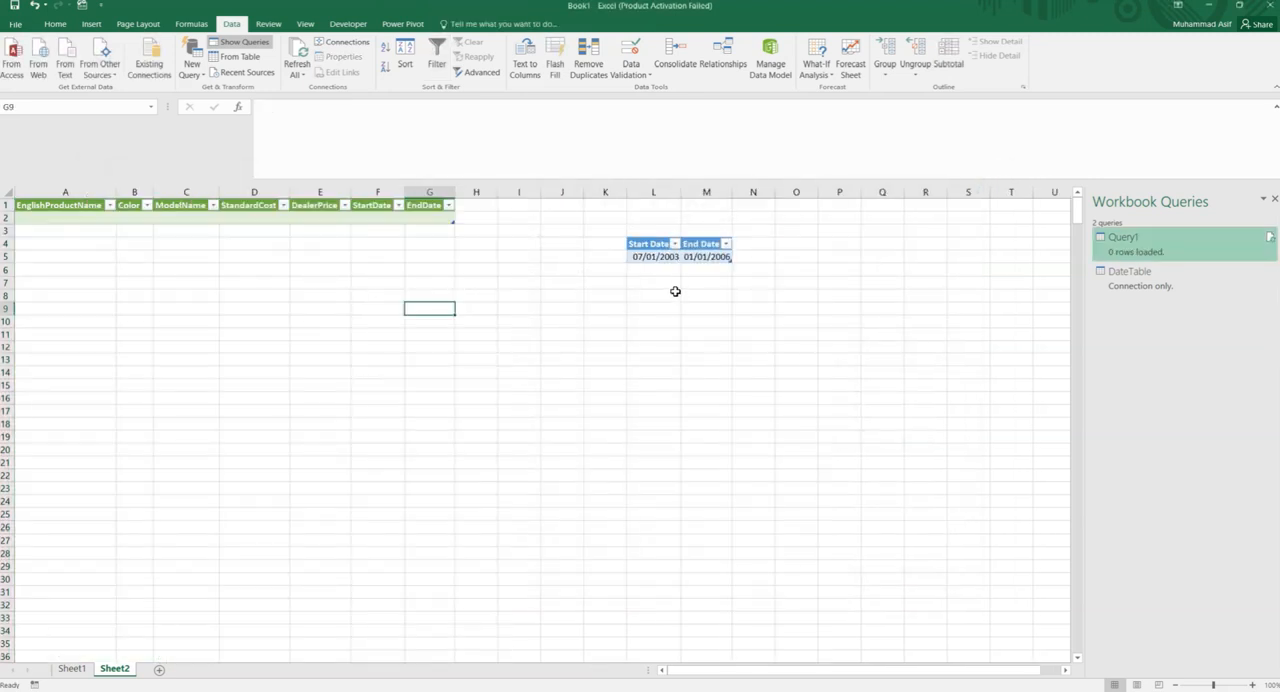
- Change the End Date in cell M5 to 01/01/2008
left_click(714, 258)
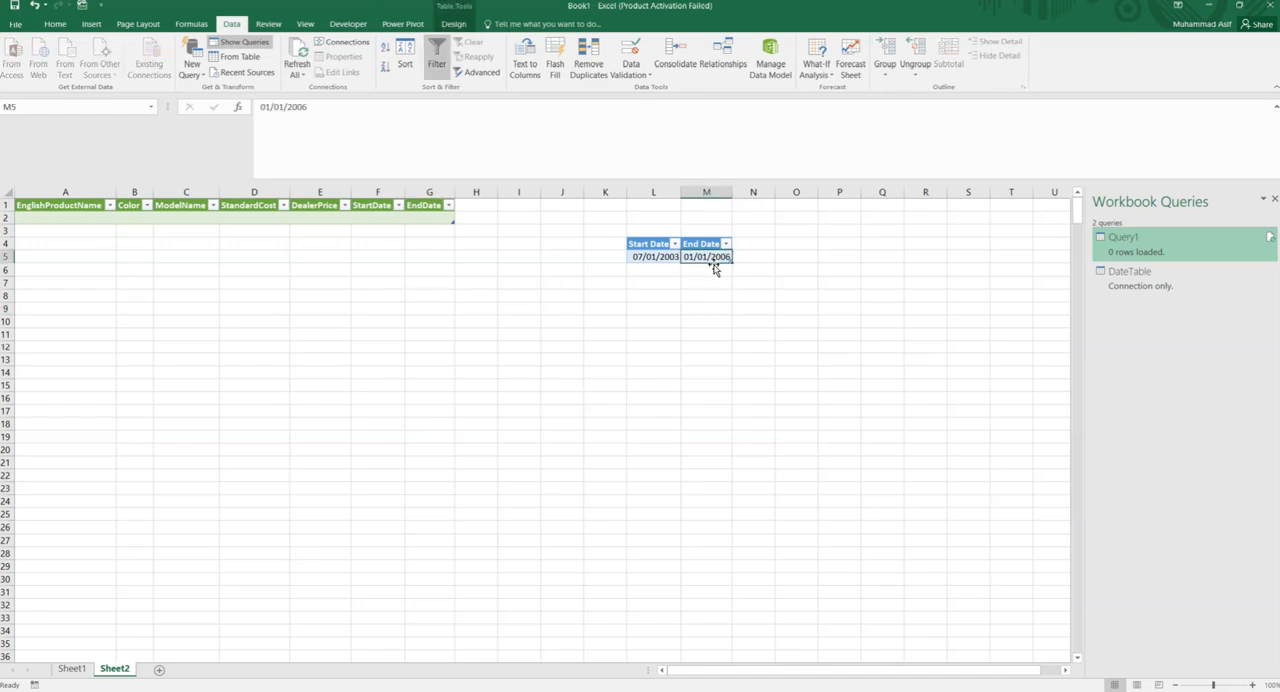
left_click(351, 108)
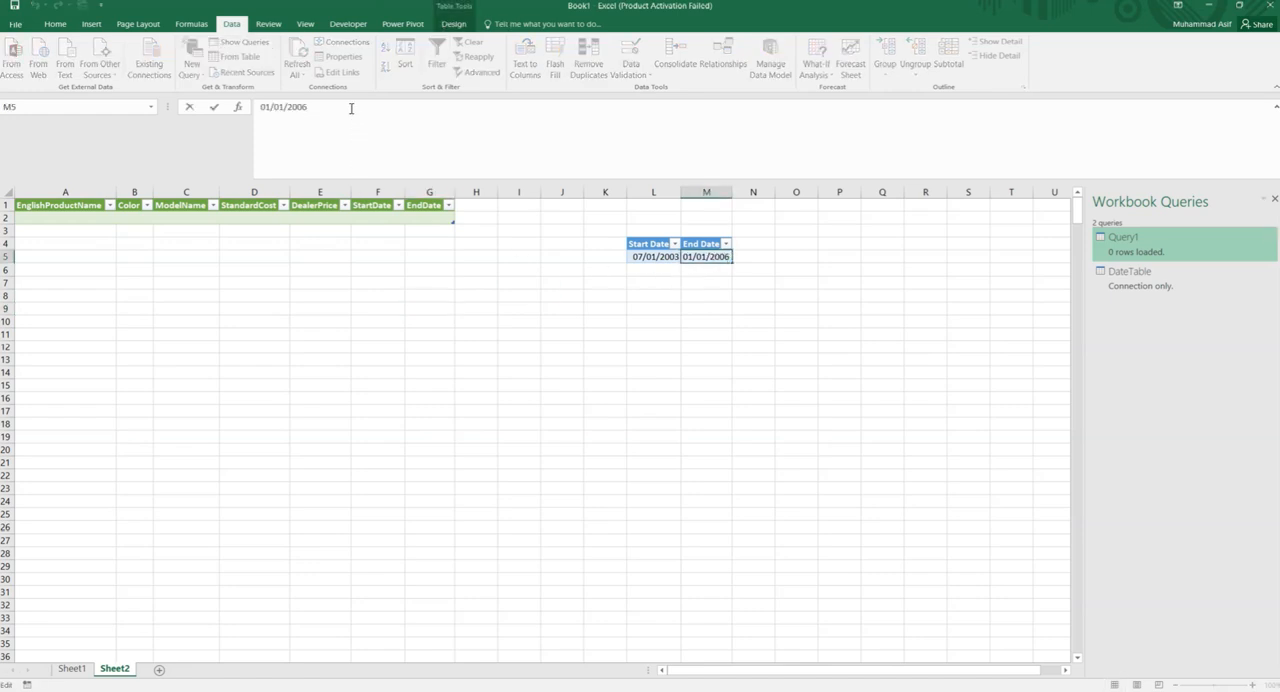
key("BackSpace")
left_click(545, 306)
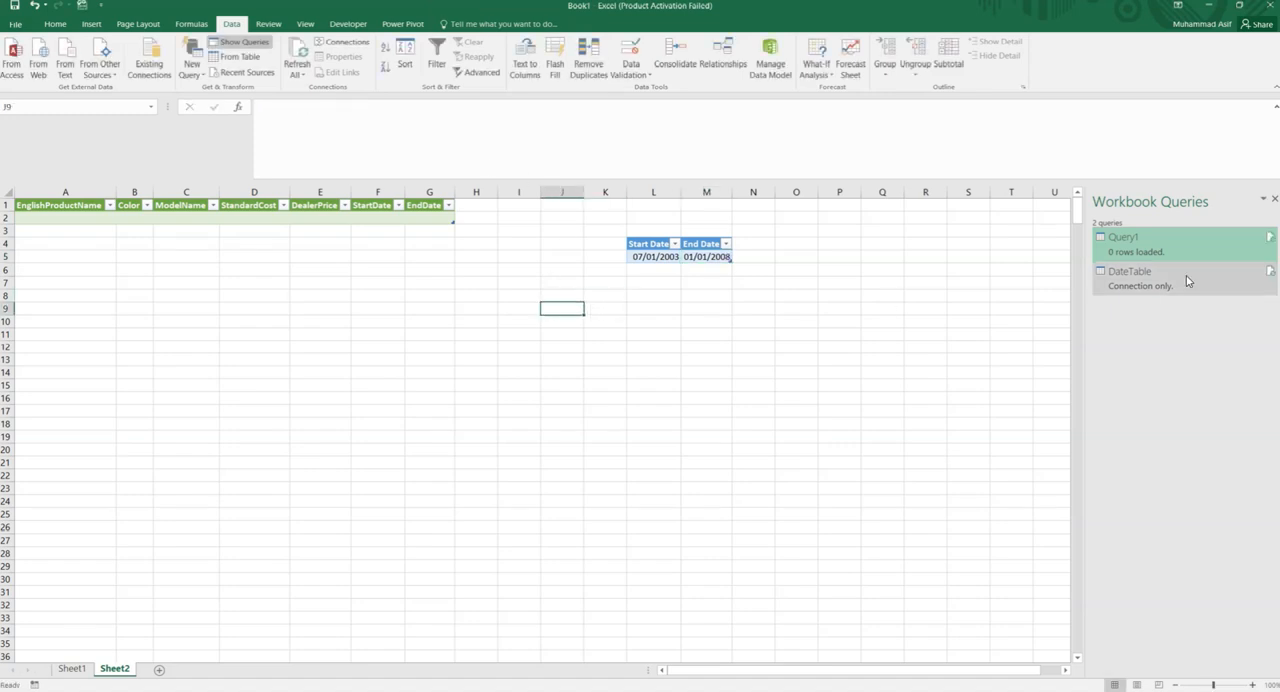
- Refresh Query1 to reload the product table with the new date range
mouse_move(1143, 252)
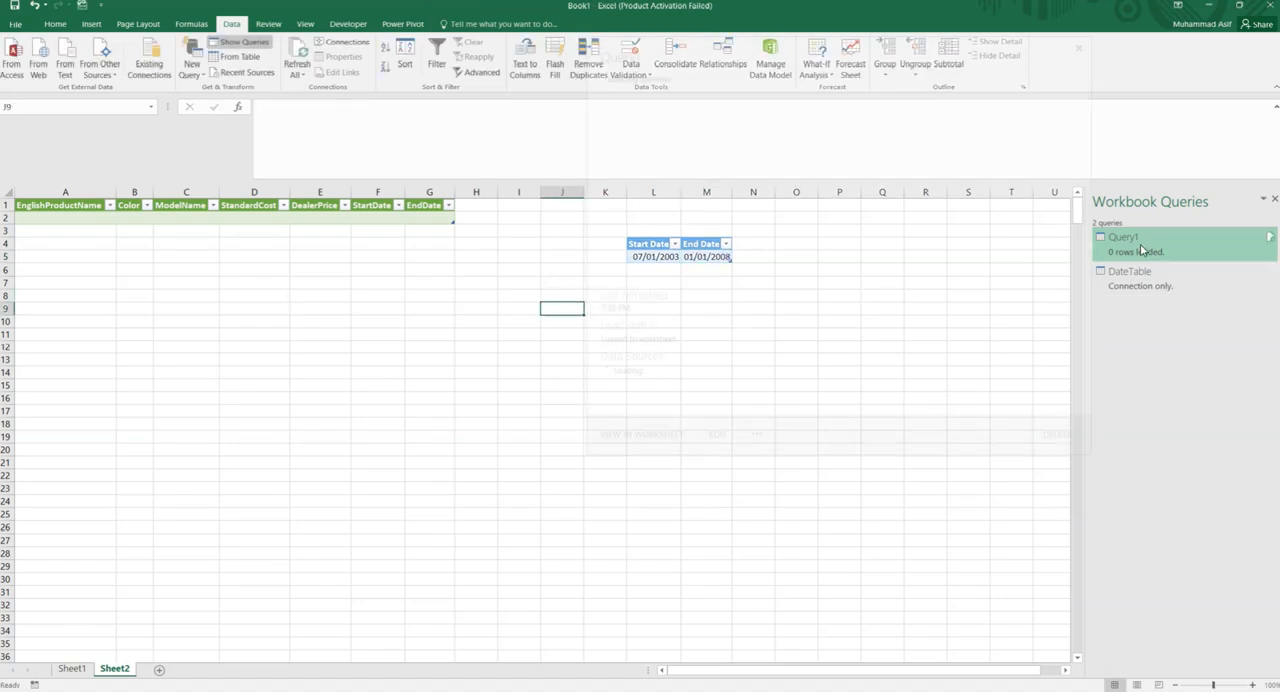
left_click(1270, 239)
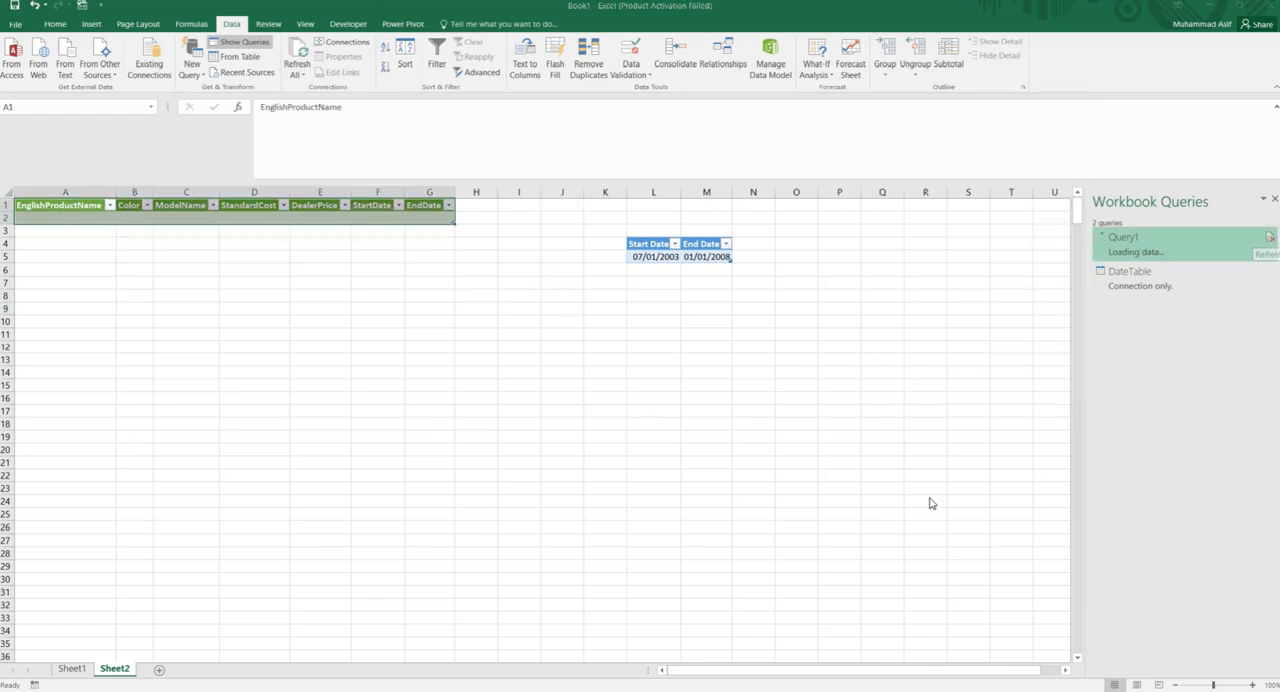
left_click(746, 490)
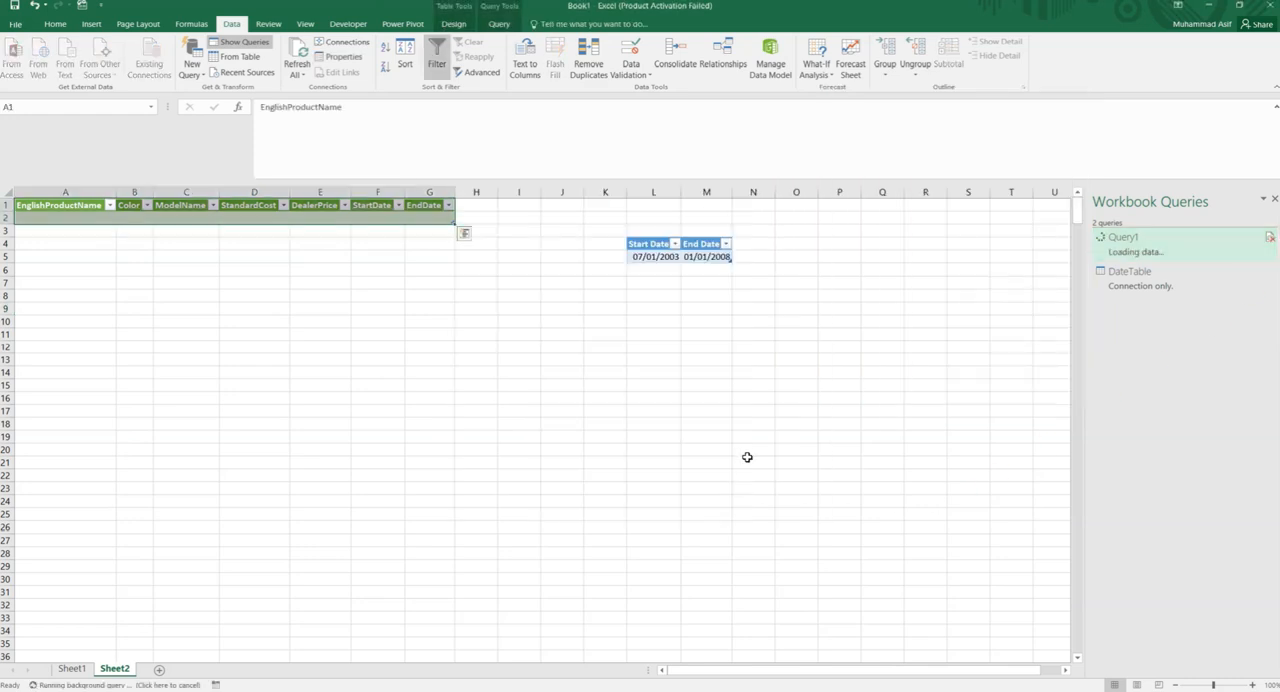
left_click(852, 524)
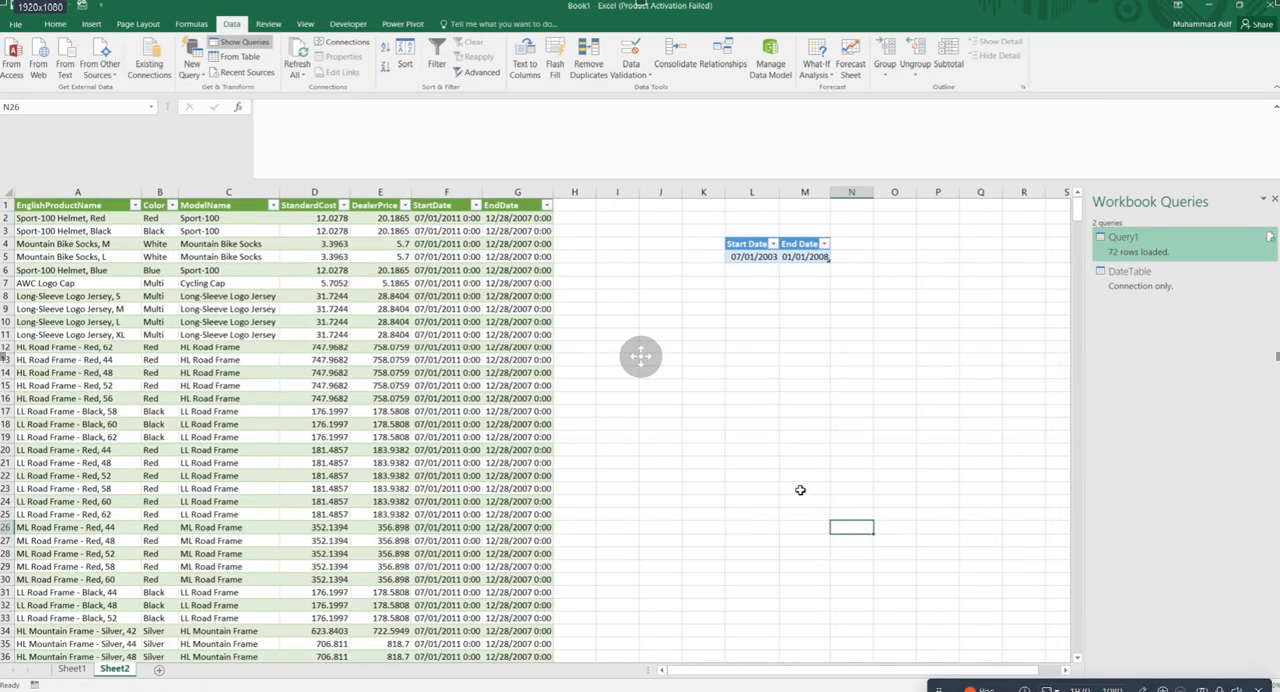